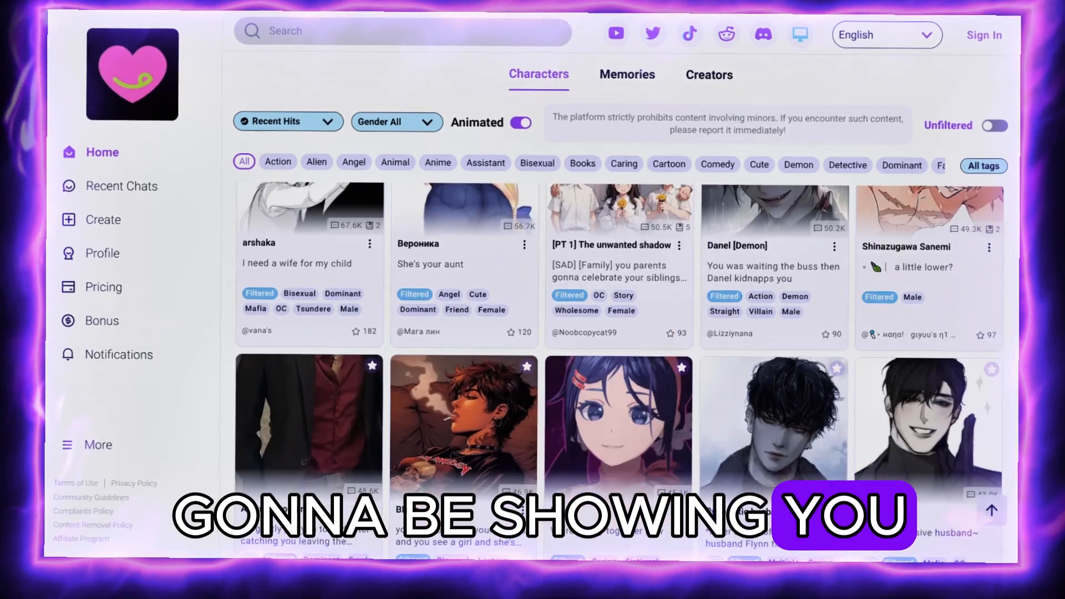
scroll(619, 333, "down", 10)
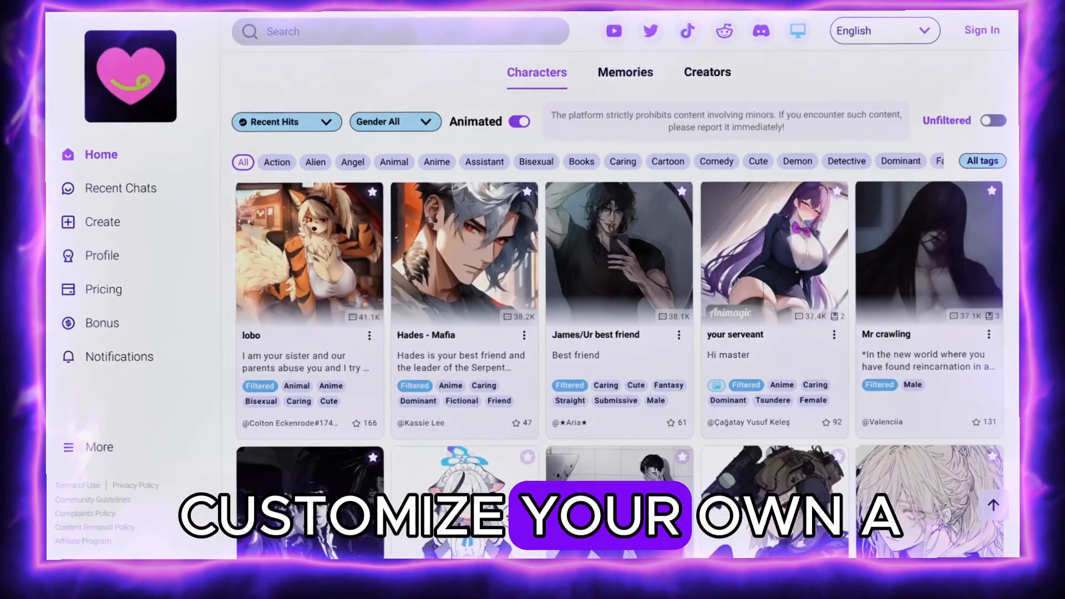
scroll(619, 333, "down", 5)
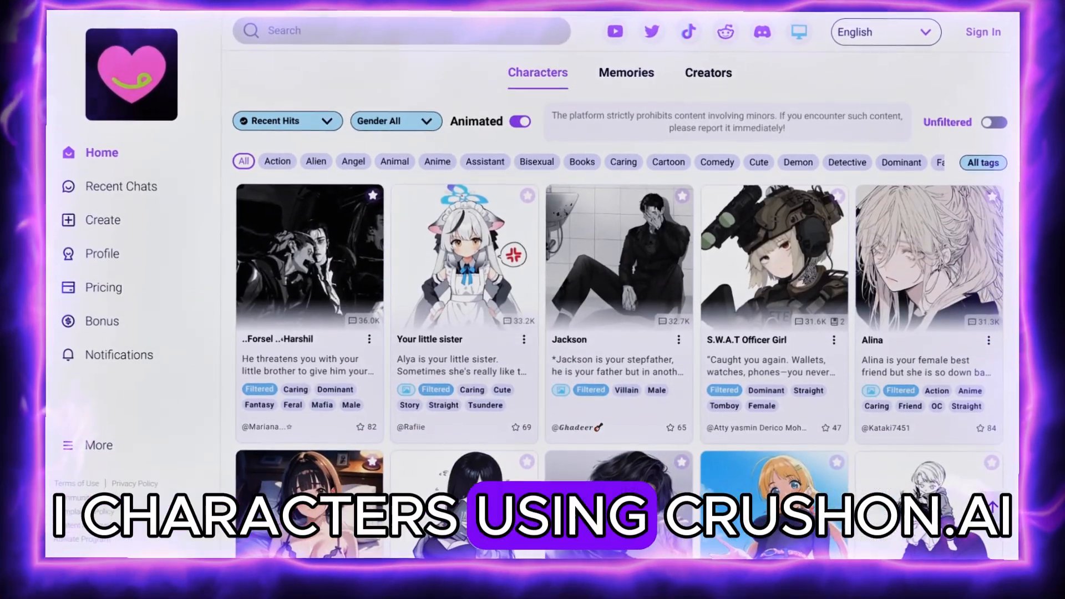
scroll(619, 333, "down", 5)
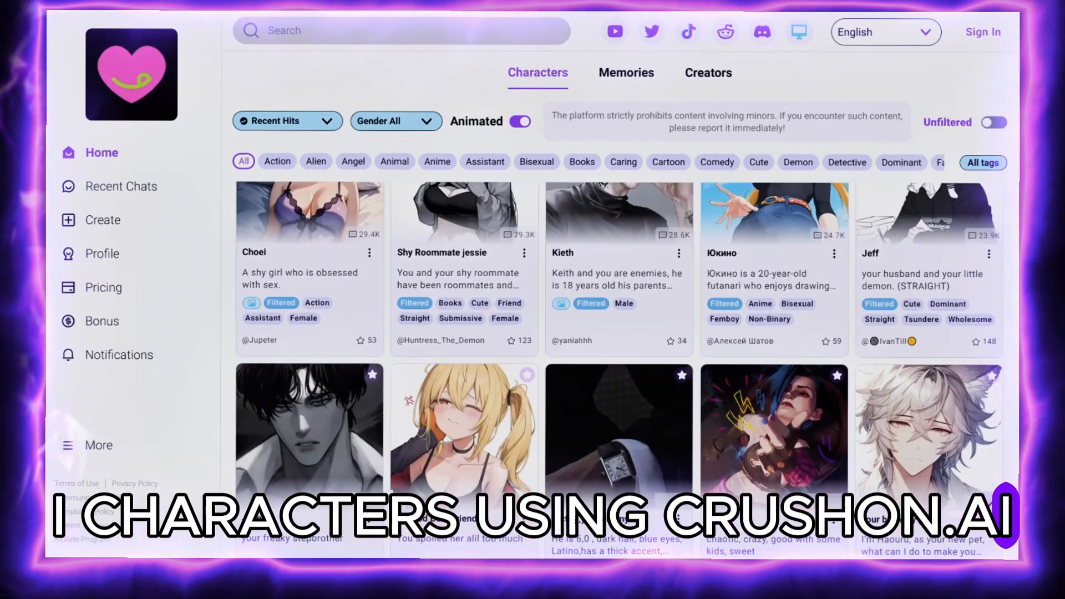
scroll(618, 333, "down", 5)
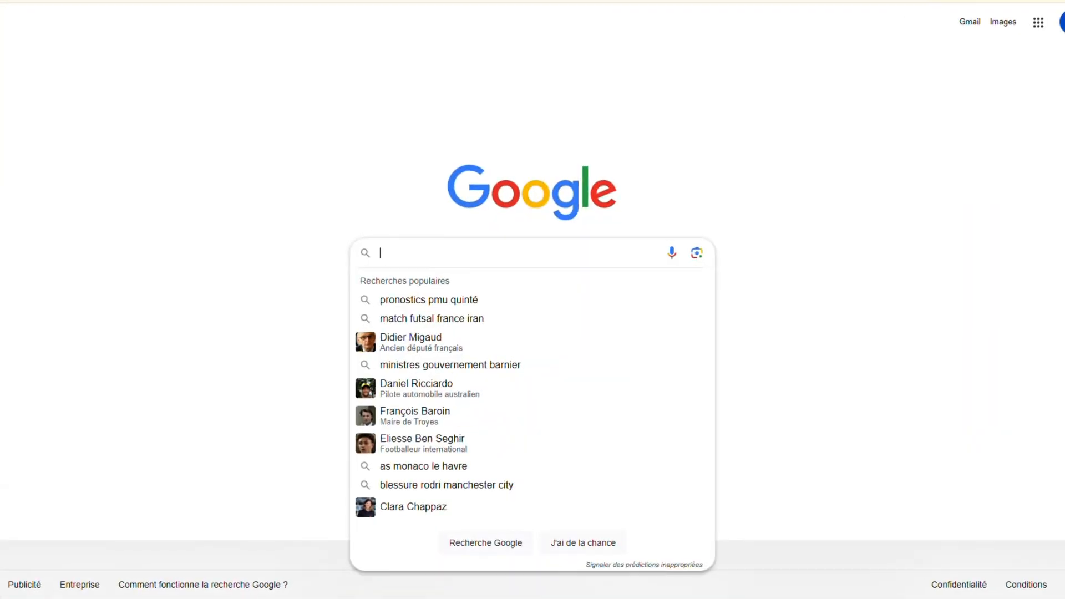
Step: Search Google for findmyaitool.io and open the Findmyaitool website from the results
type("findmyait")
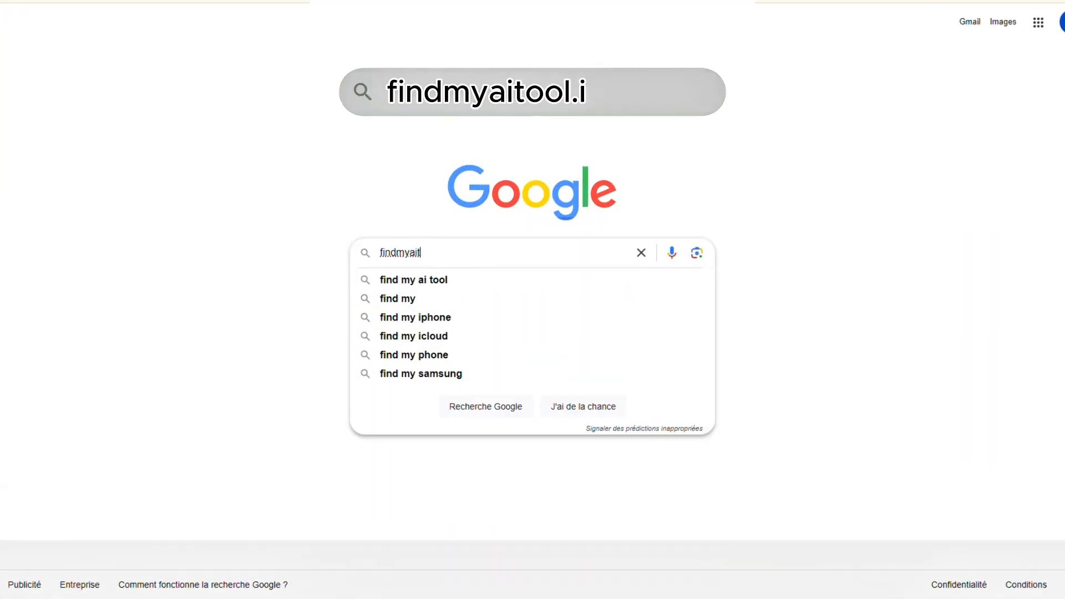
type("ool.io")
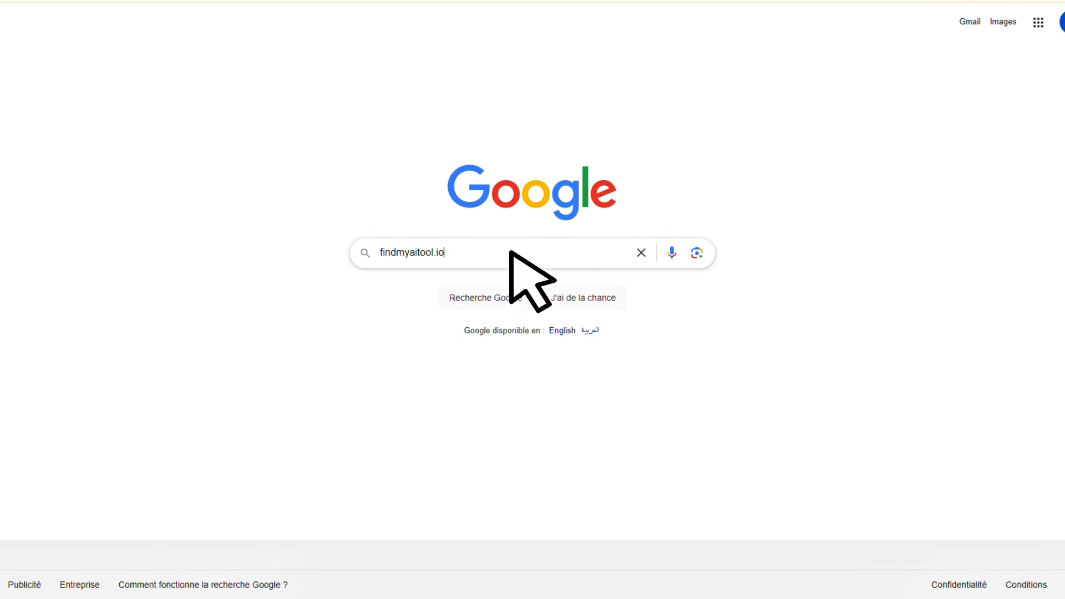
key("Return")
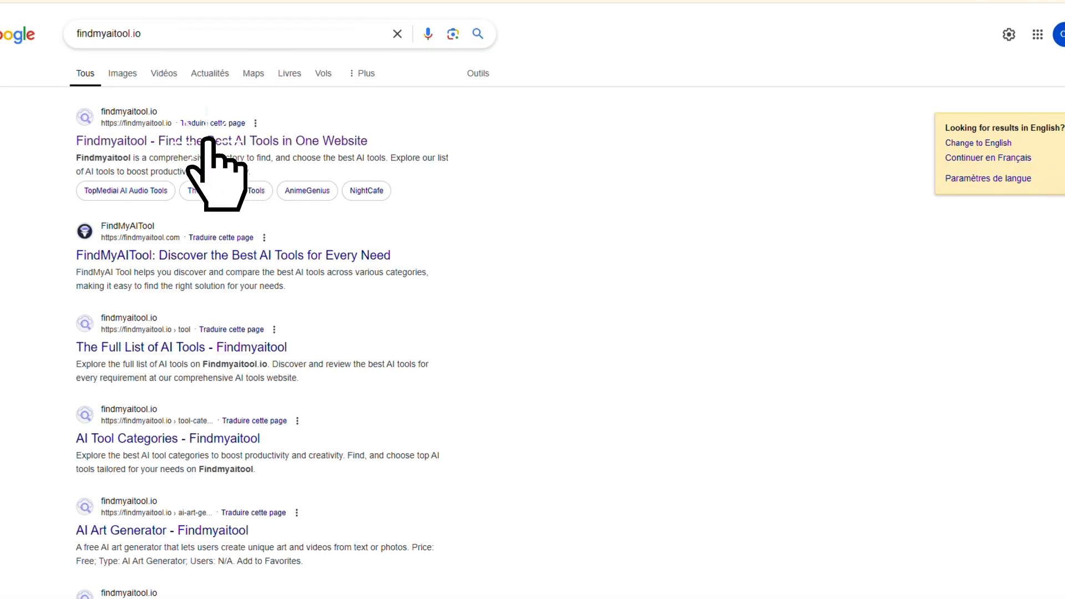
left_click(216, 142)
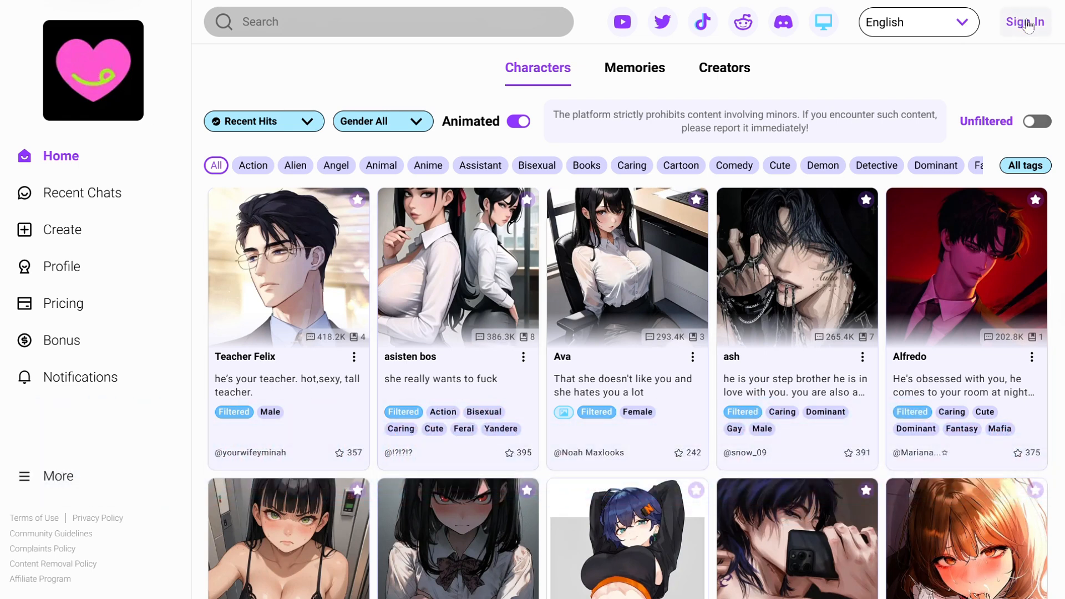
Step: Sign in to CrushOn.AI with a Google account
left_click(1028, 23)
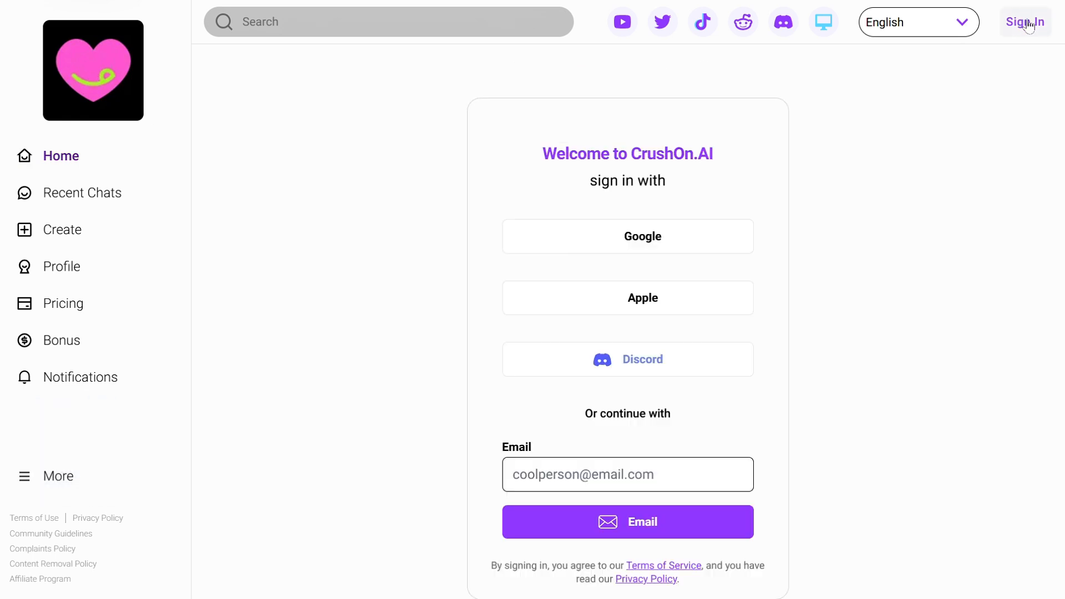
left_click(636, 239)
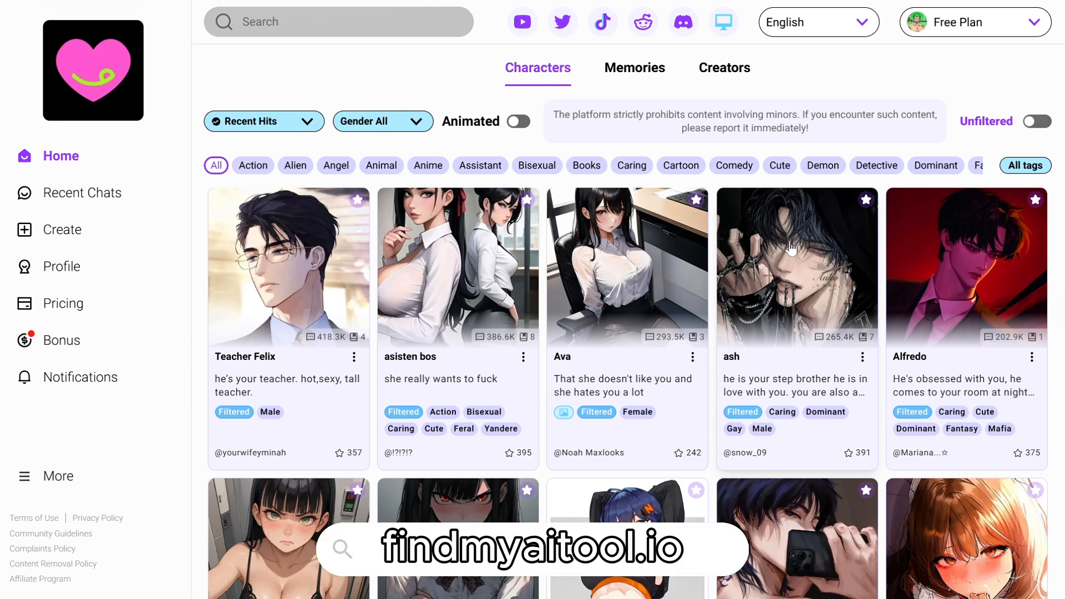
Step: Open the account profile for editing and set the user name to Tutorial Character
left_click(982, 33)
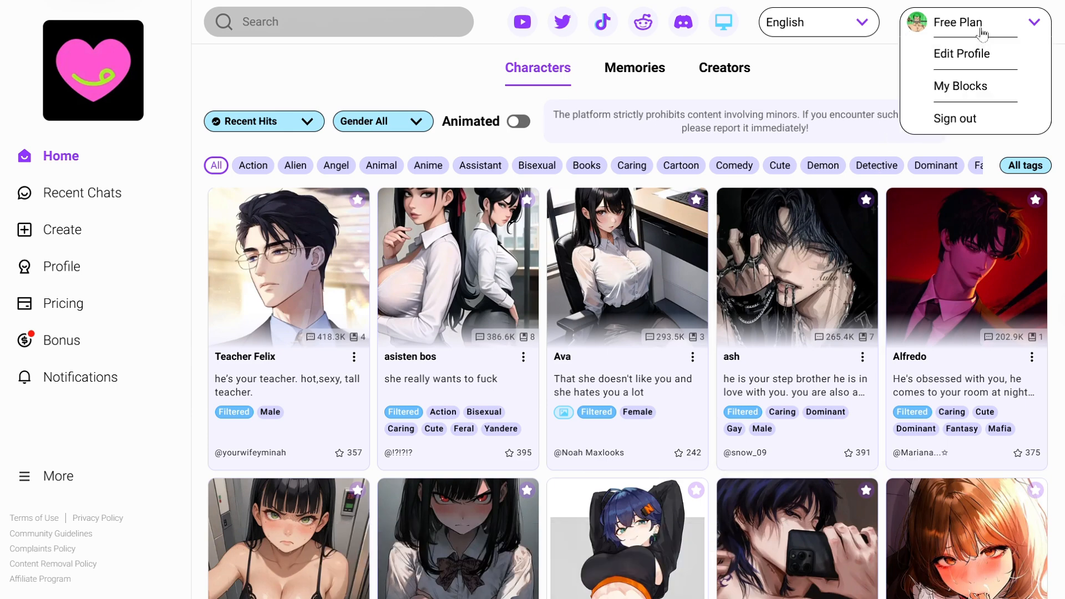
left_click(948, 55)
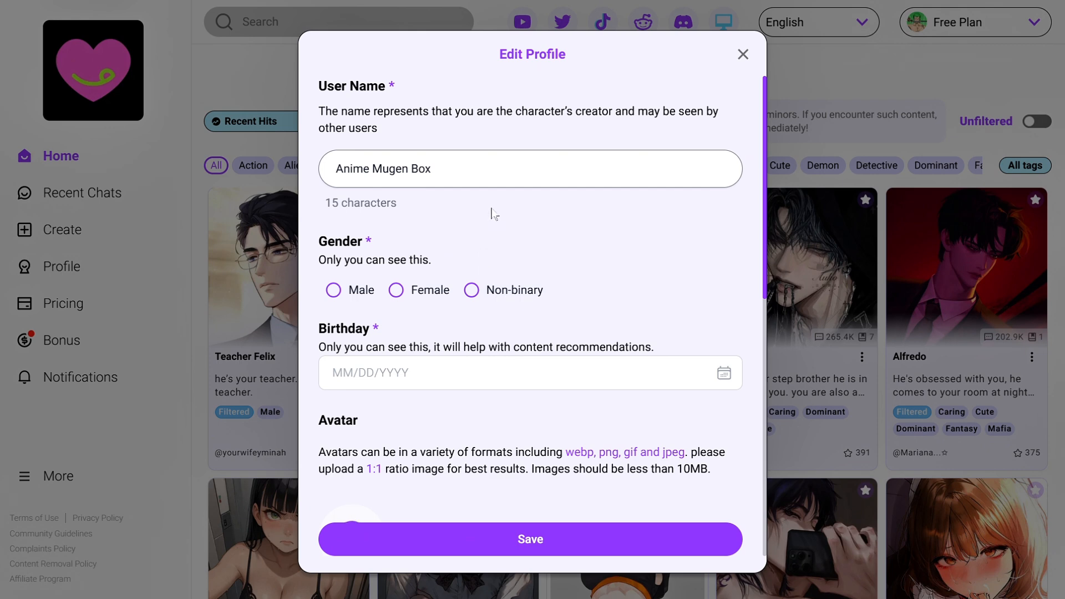
scroll(517, 292, "down", 7)
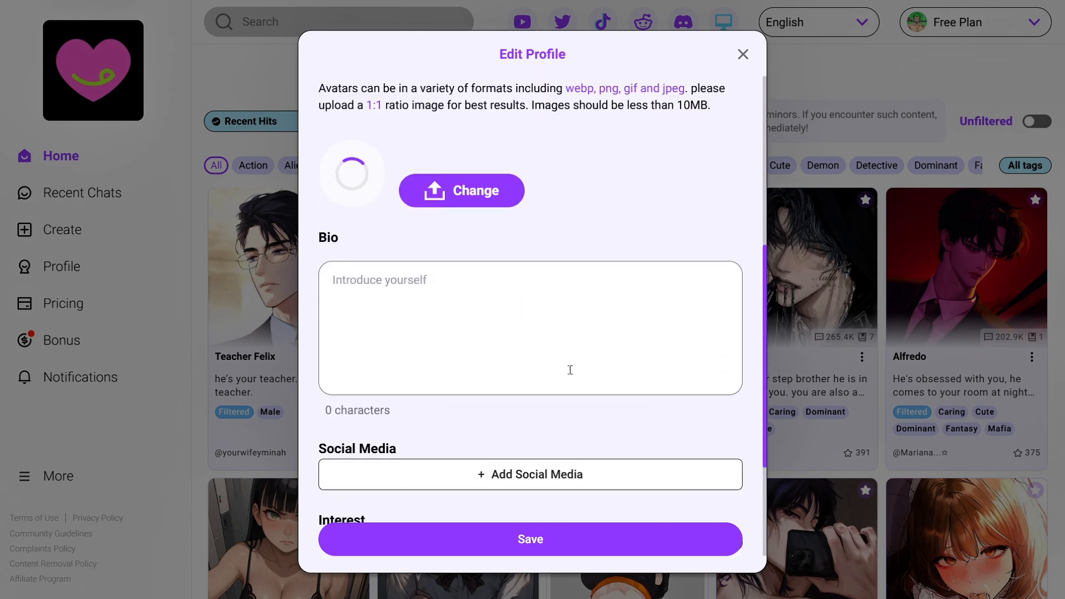
scroll(571, 370, "up", 3)
scroll(568, 371, "up", 4)
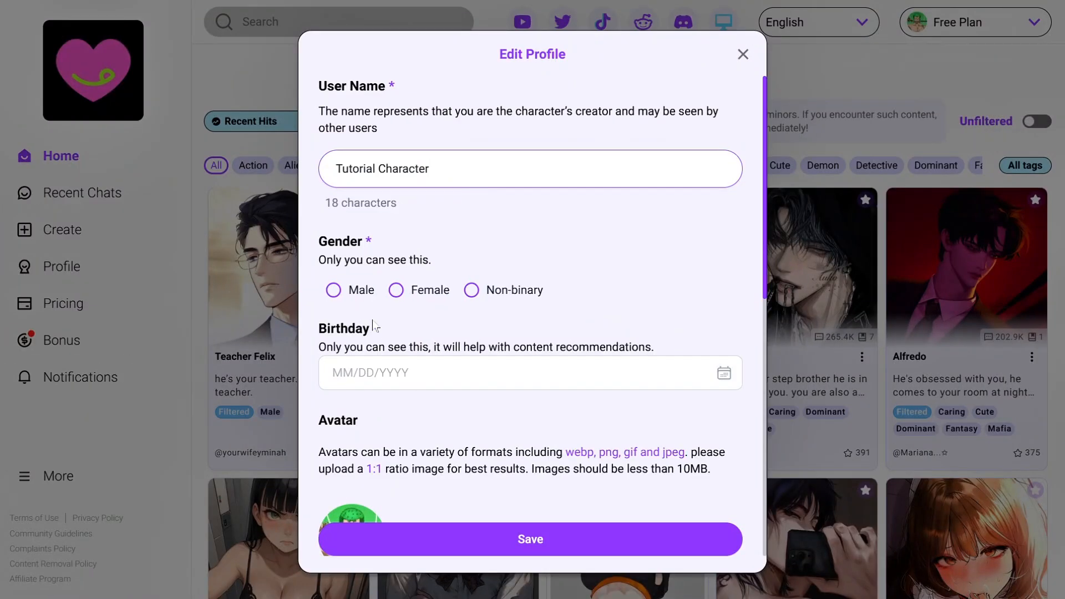
Step: Set the profile's gender to Male, enter the date of birth, and save the profile
left_click(334, 292)
left_click(465, 375)
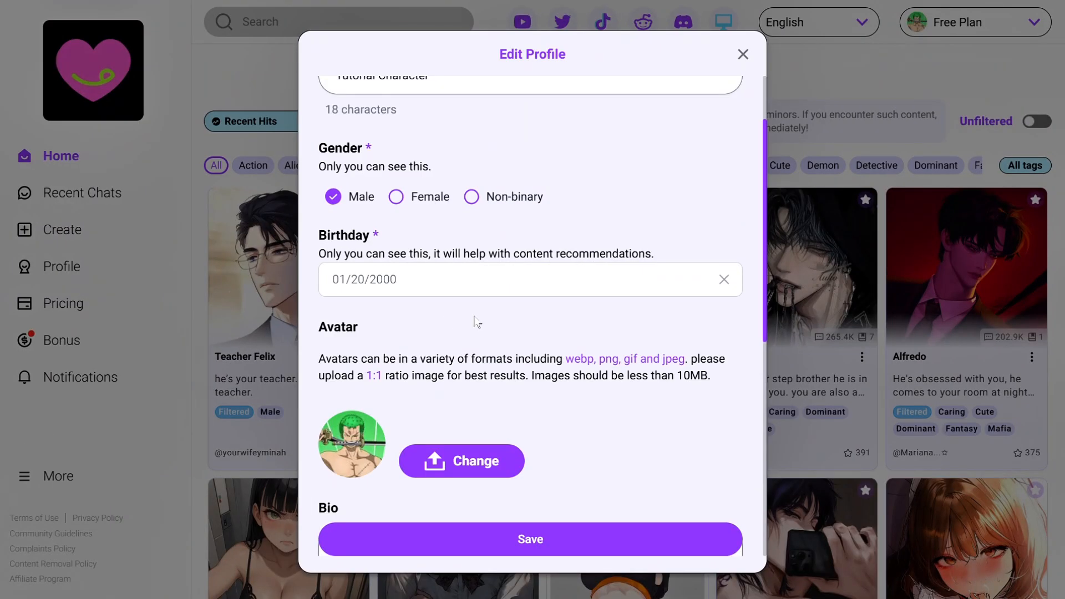
scroll(477, 322, "down", 1)
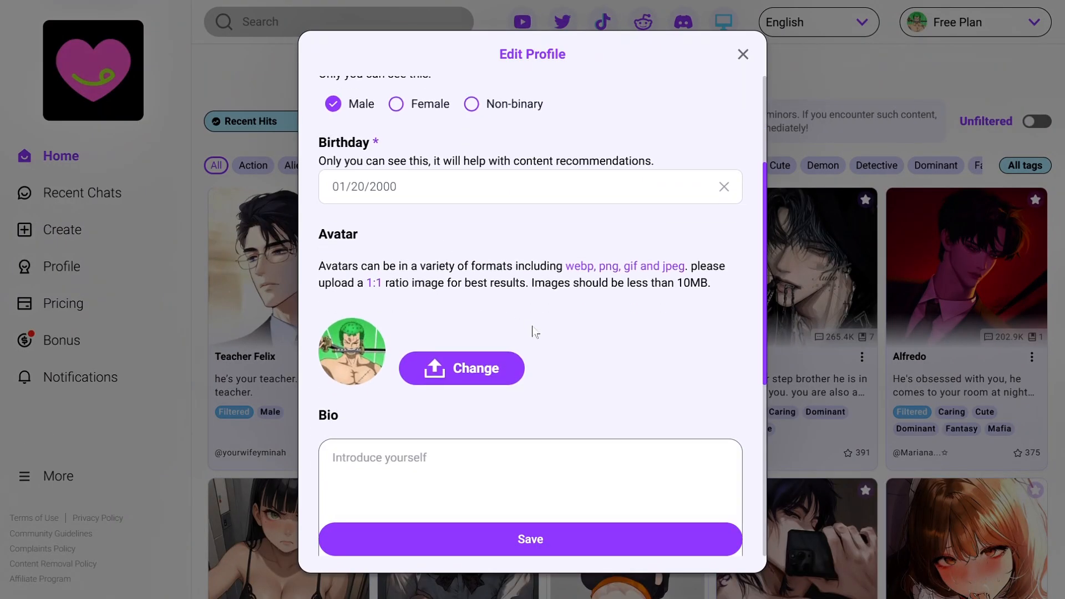
scroll(516, 319, "down", 2)
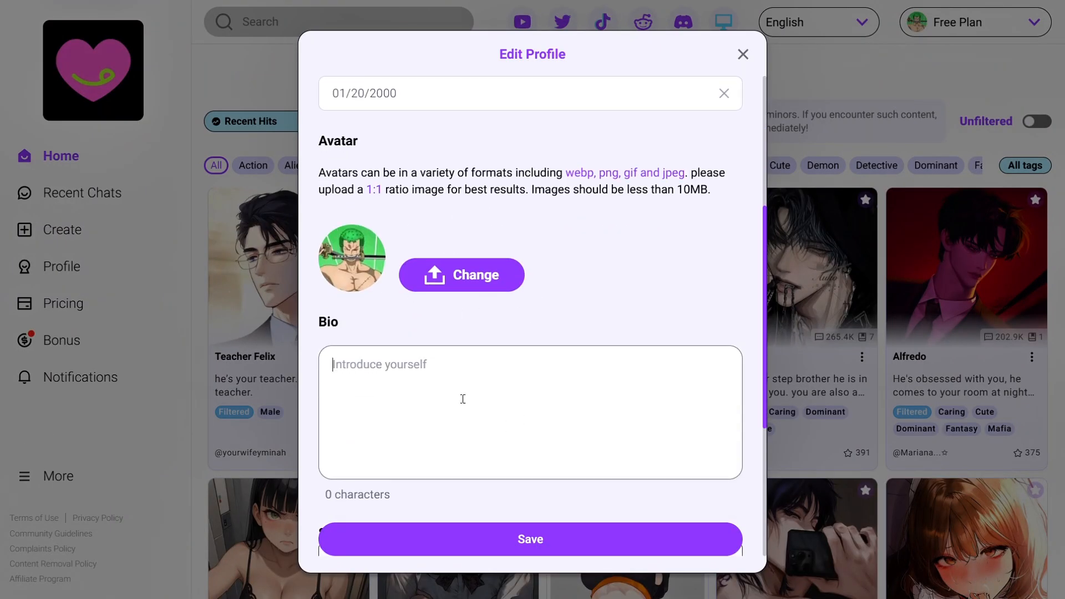
scroll(463, 399, "down", 5)
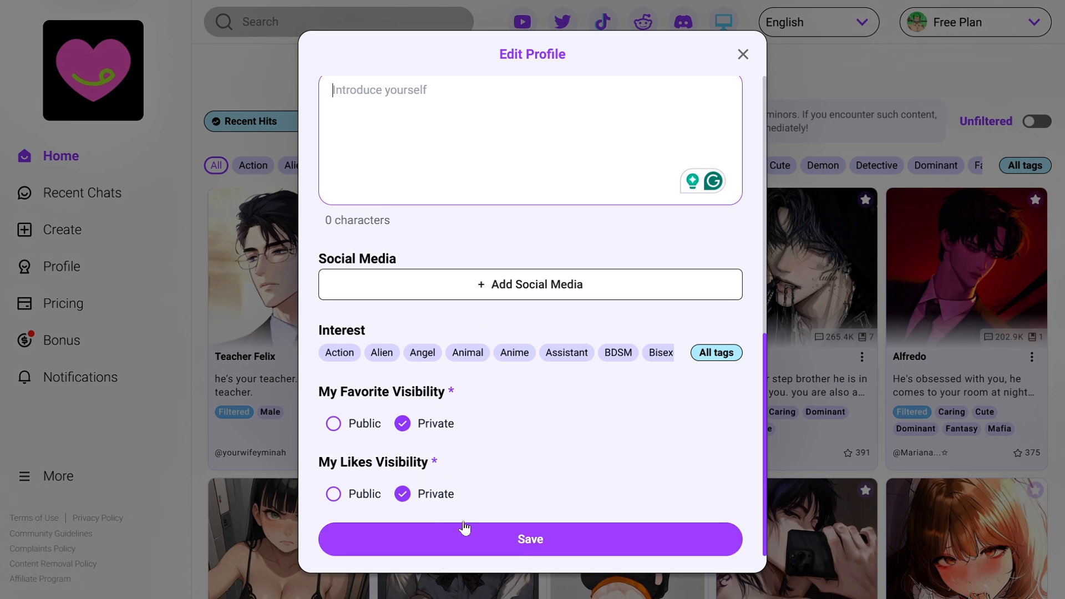
left_click(541, 541)
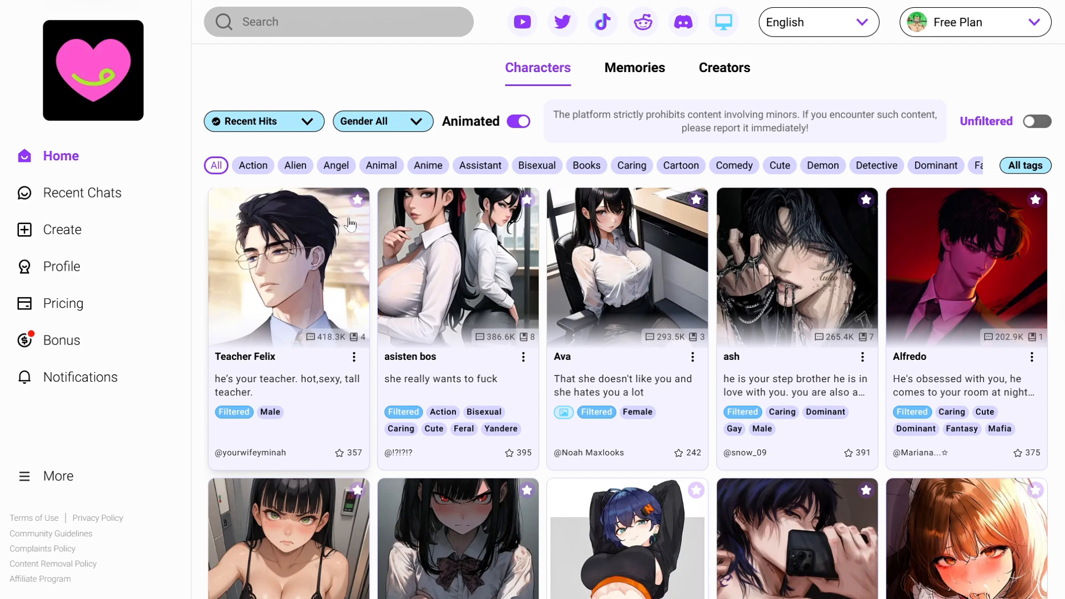
Step: Claim the daily check-in reward among the bonus tasks and look over the other daily tasks
left_click(91, 349)
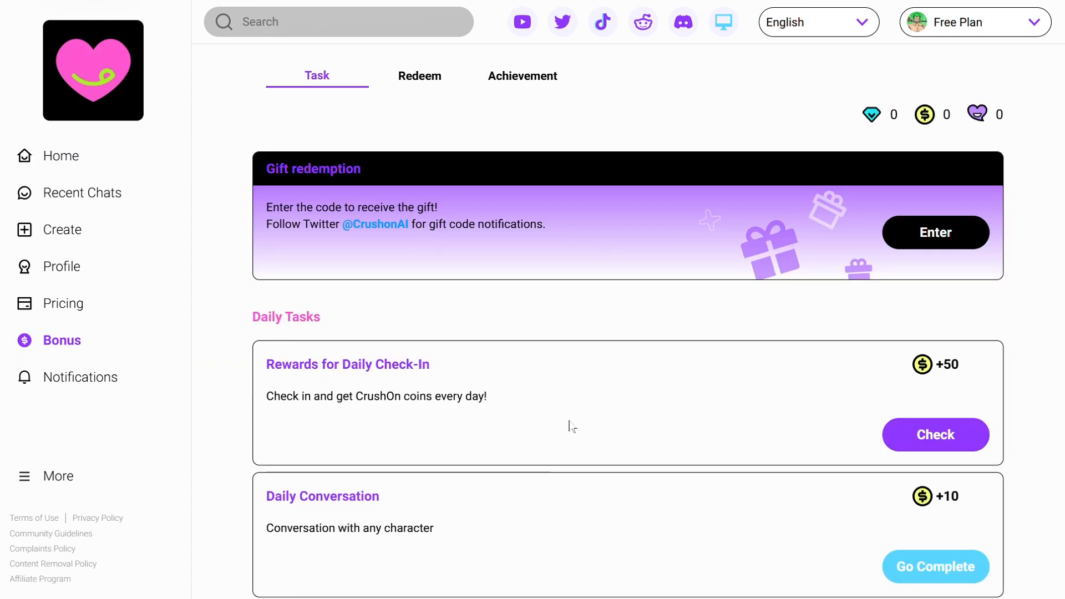
scroll(671, 305, "down", 2)
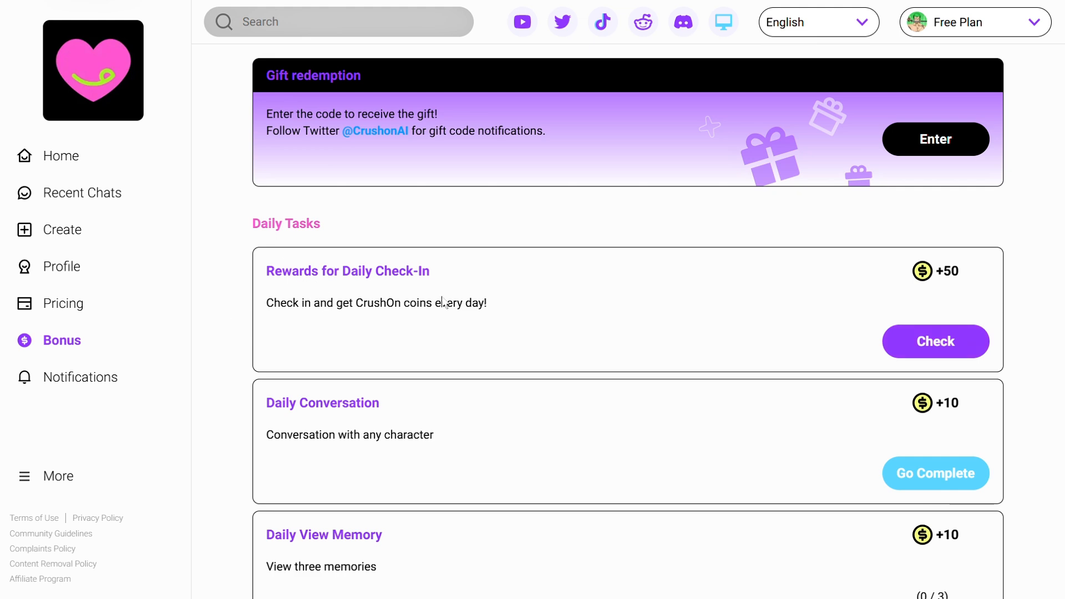
left_click(945, 351)
left_click(627, 370)
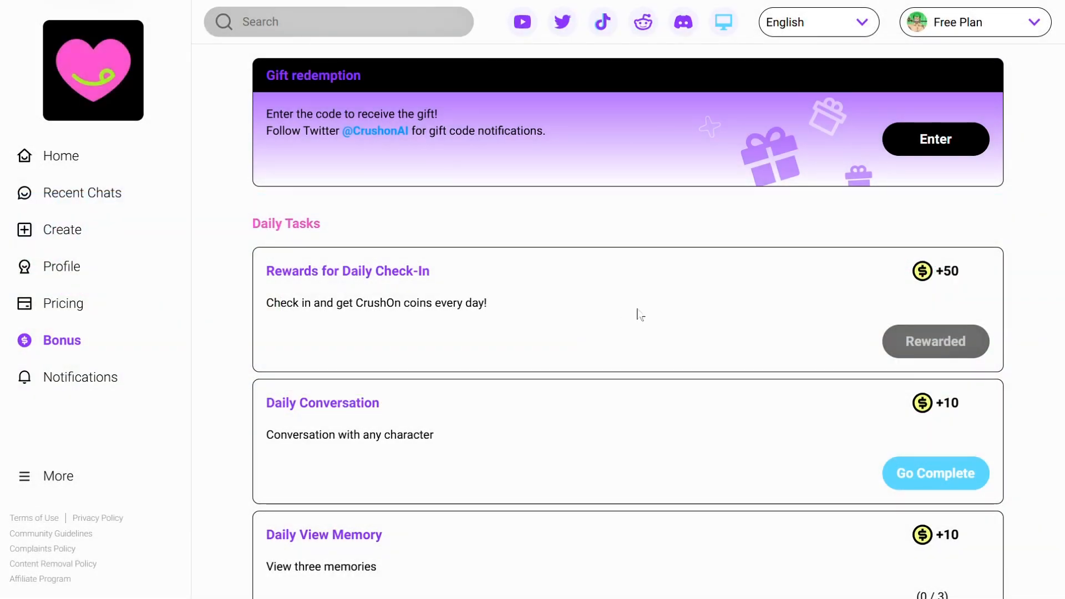
scroll(583, 321, "down", 2)
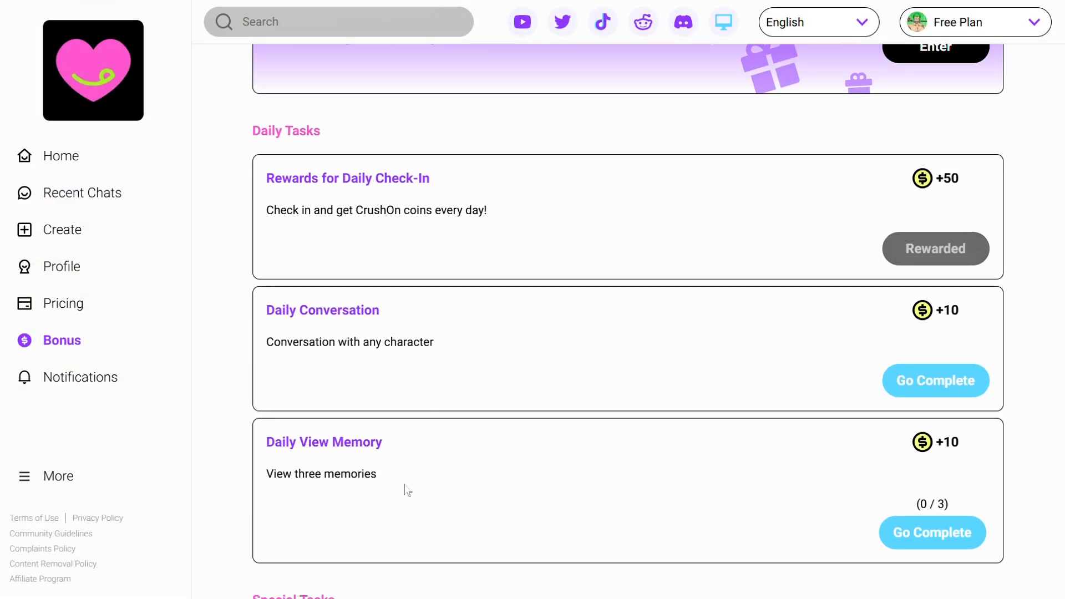
scroll(443, 332, "up", 1)
scroll(443, 332, "down", 1)
scroll(444, 336, "down", 1)
scroll(444, 335, "up", 5)
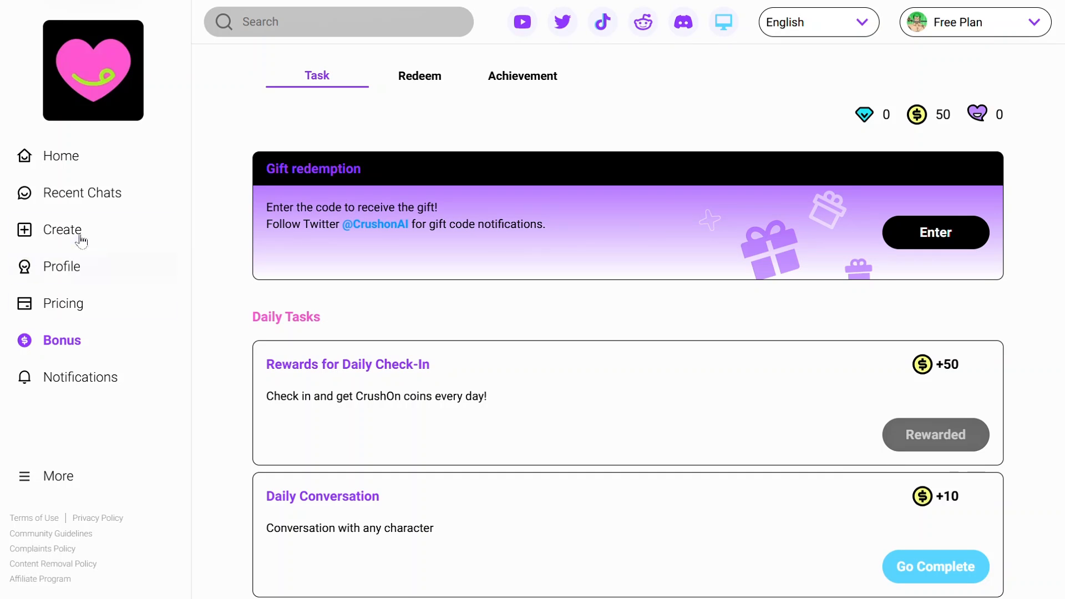
Step: Start creating a new character from scratch
left_click(81, 235)
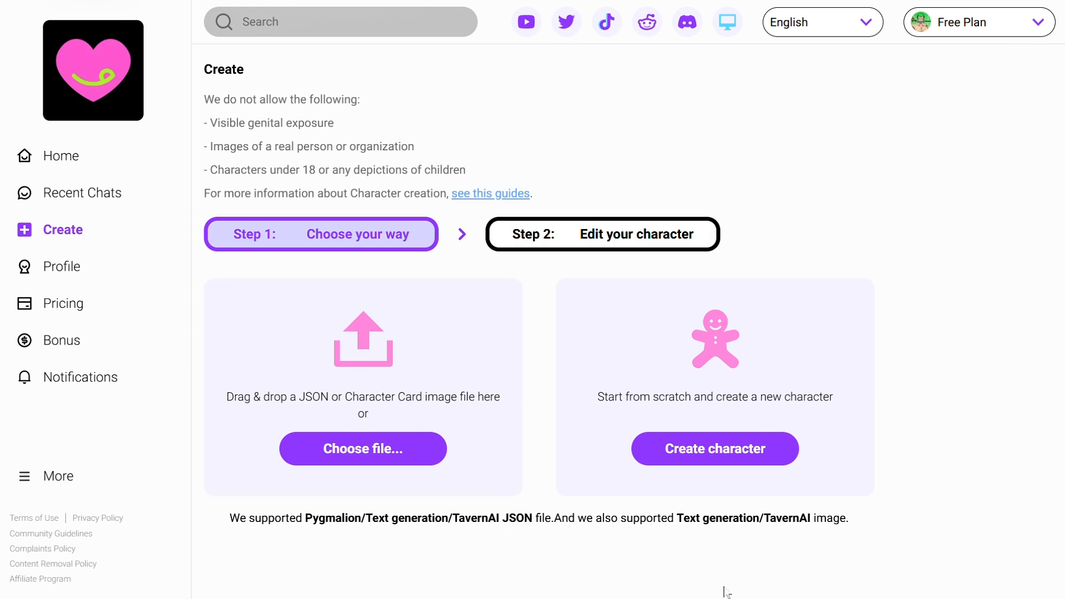
left_click(729, 453)
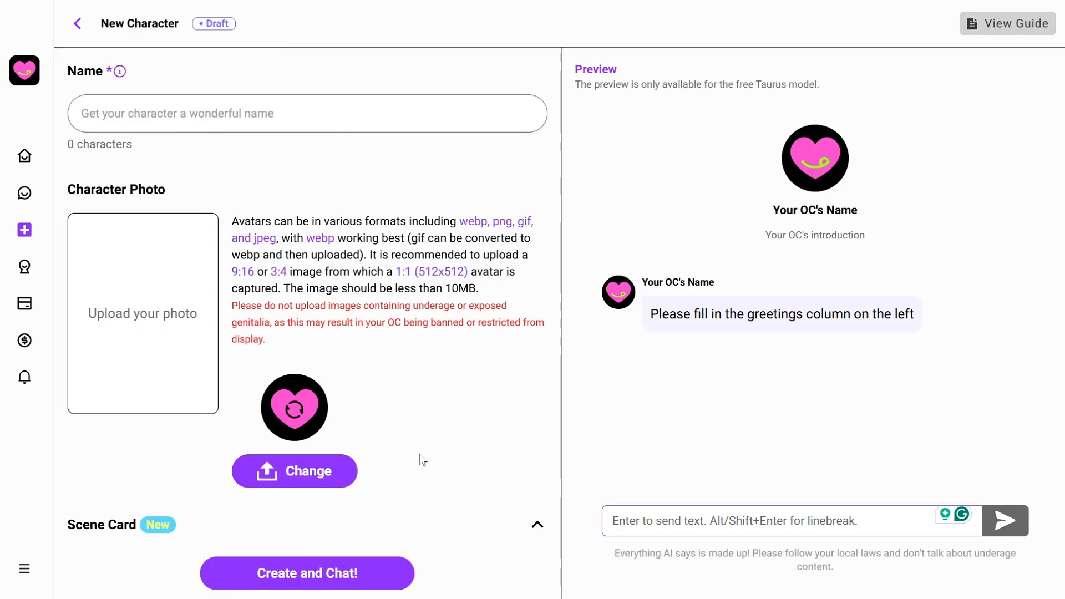
Step: Name the character Rose and upload the red-haired anime girl image as the character photo
left_click(214, 115)
type("Rose")
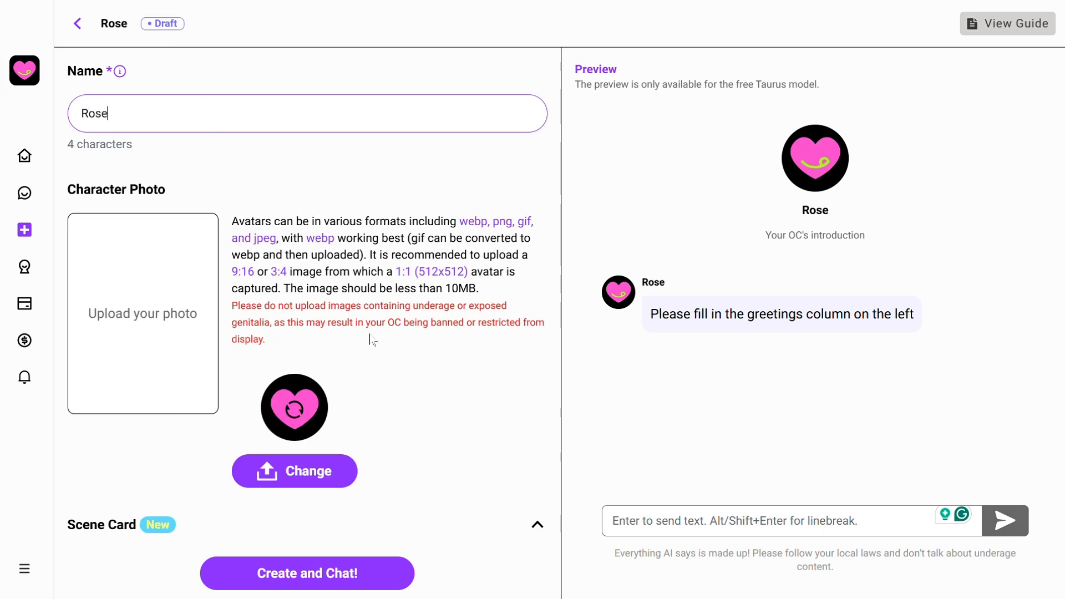
left_click(311, 471)
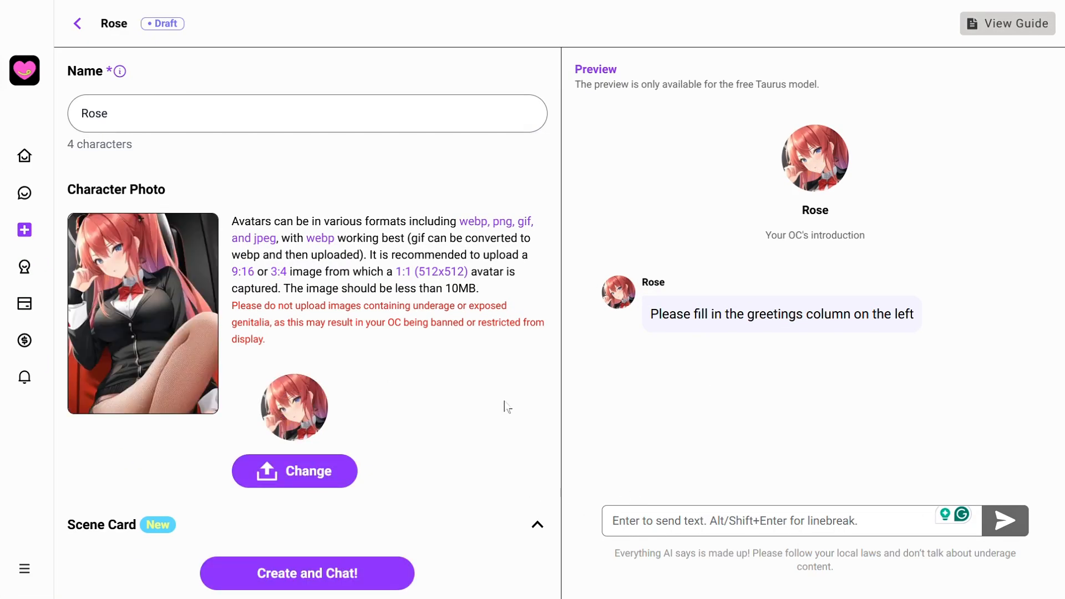
Step: Upload a teal background image as the scene card, name the scene Blue, and confirm its cropping
scroll(443, 305, "down", 3)
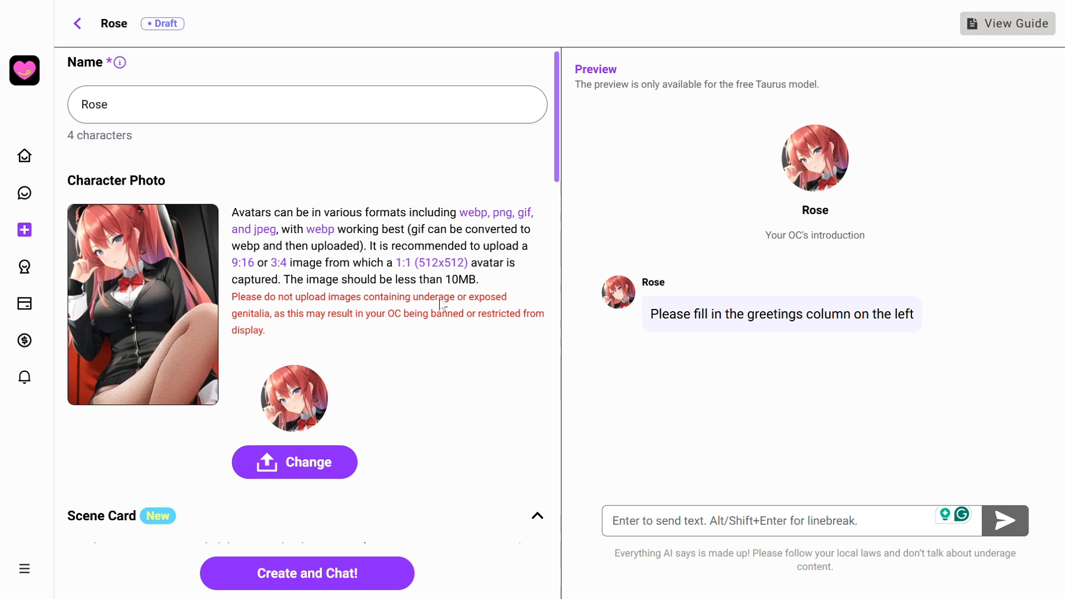
scroll(443, 305, "down", 2)
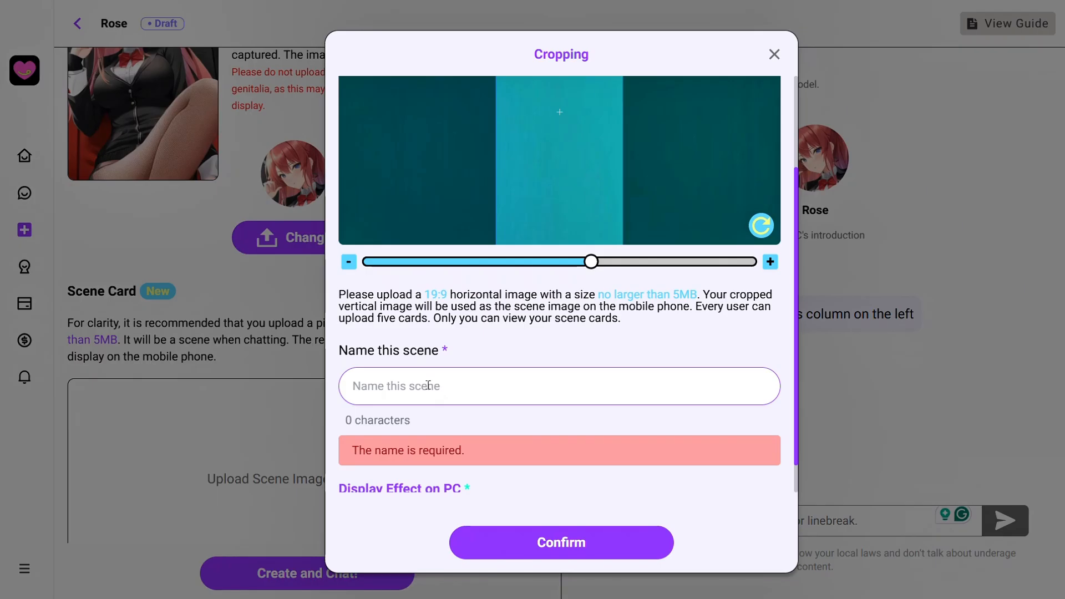
type("Blue")
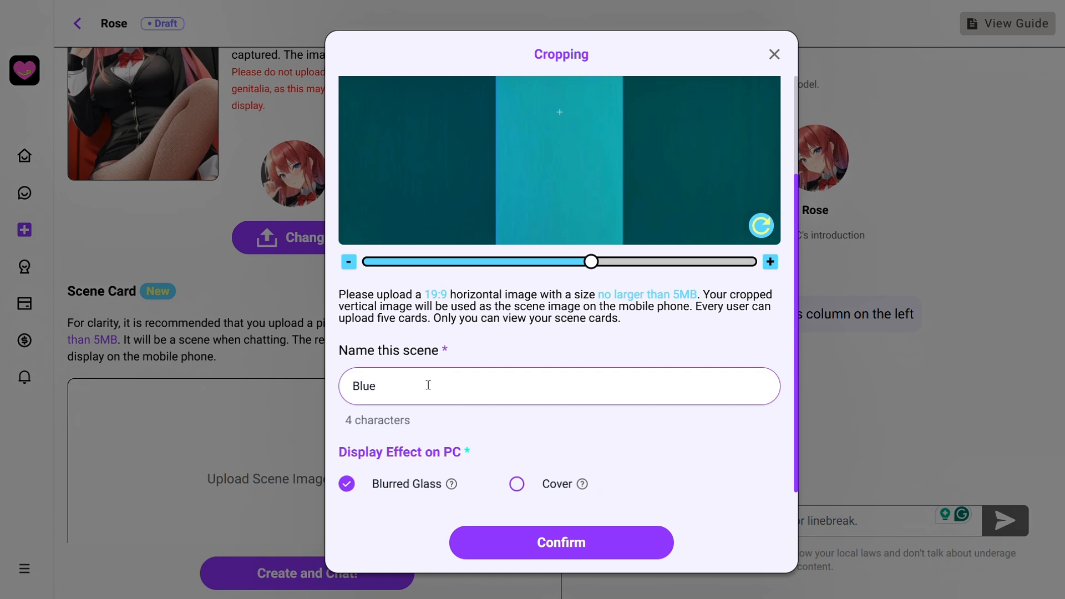
left_click(557, 533)
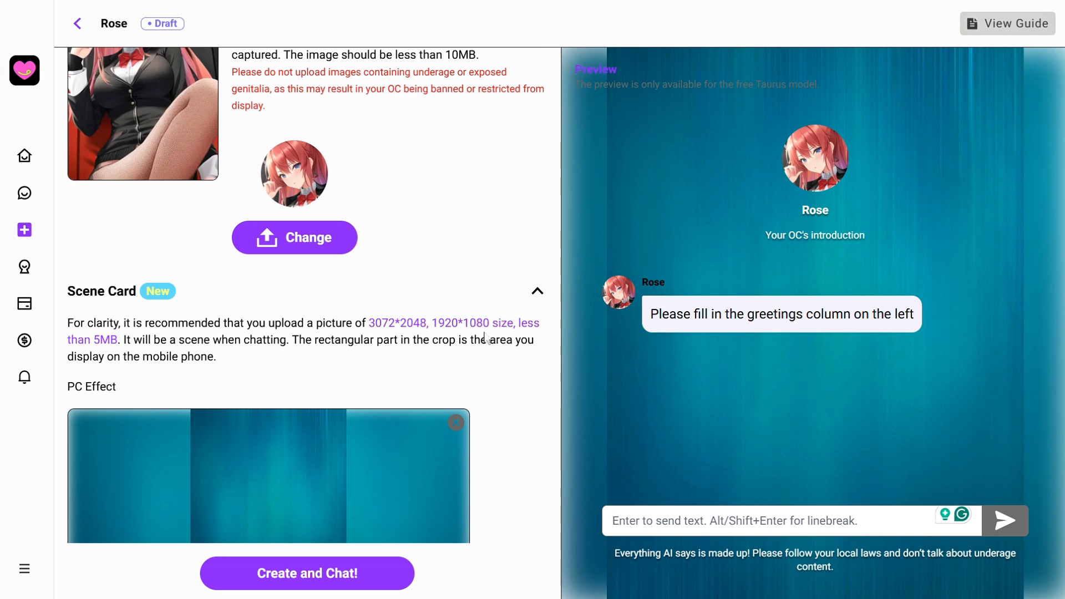
Step: Fill in the character's introduction with "Fun, happy, positive"
scroll(472, 336, "down", 6)
scroll(472, 335, "down", 3)
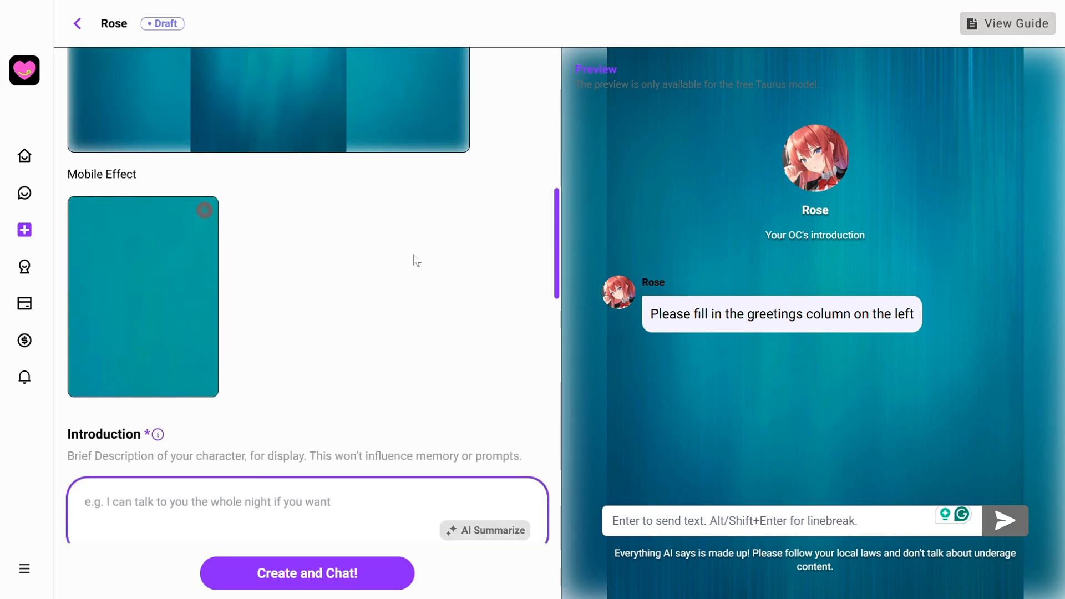
scroll(294, 299, "up", 2)
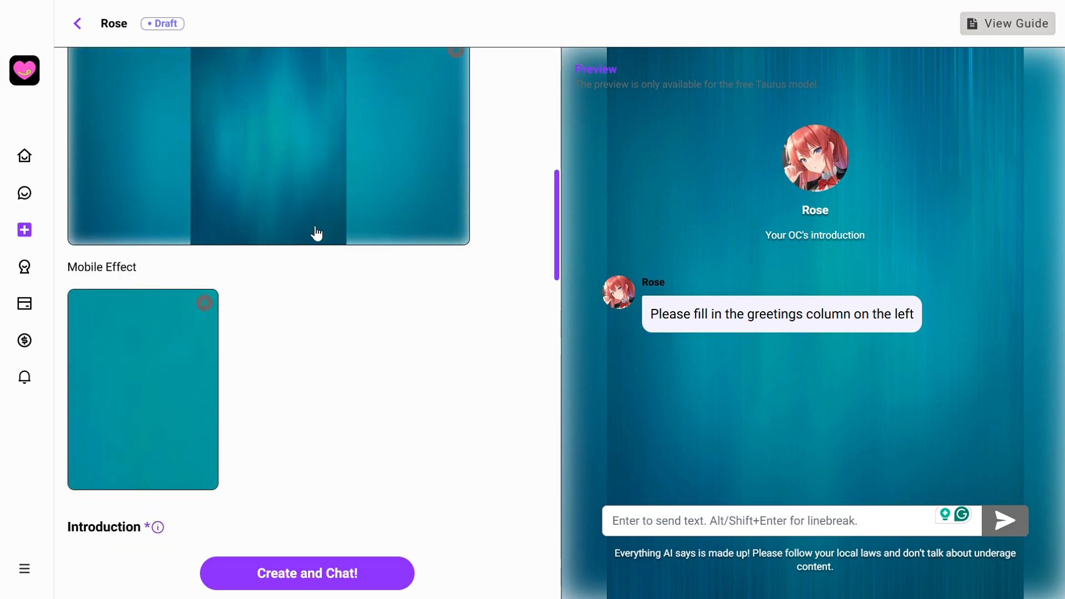
scroll(251, 366, "down", 2)
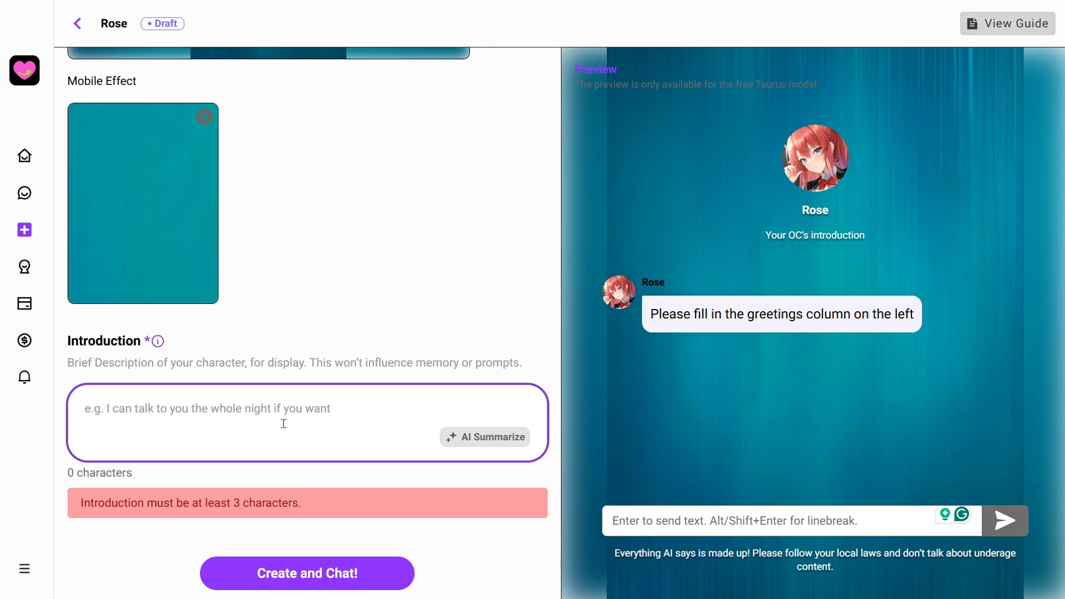
left_click(248, 411)
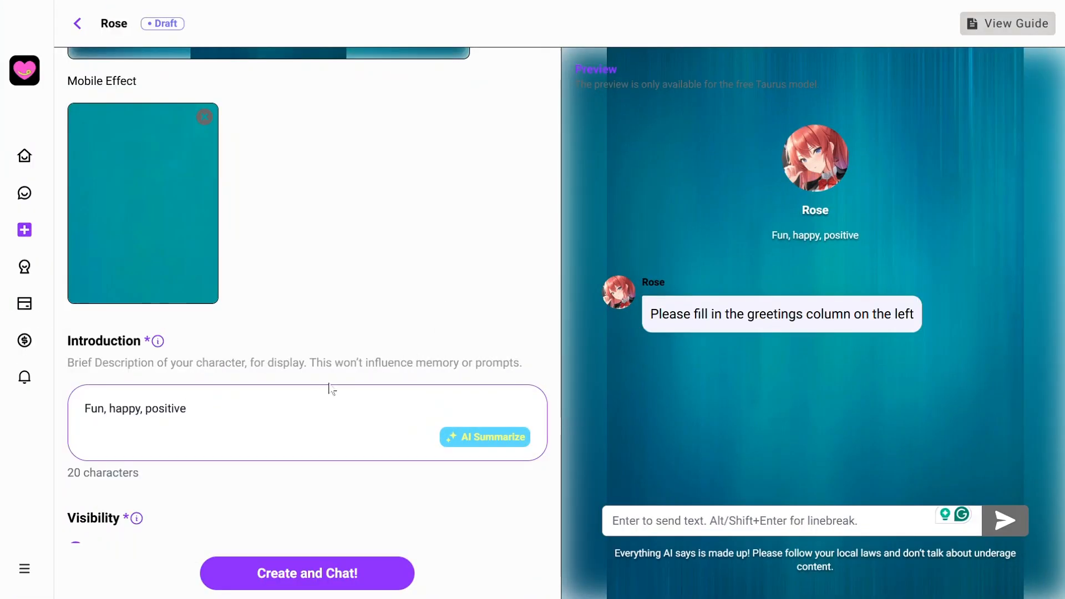
Step: Set the character's visibility to Private so that only the creator can chat
scroll(328, 385, "down", 2)
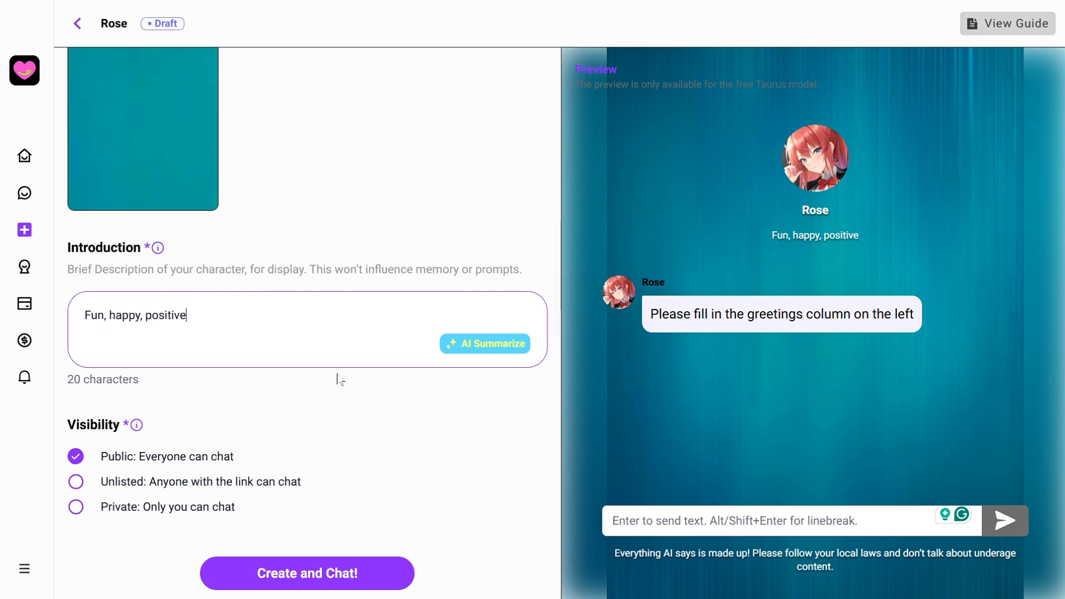
scroll(338, 378, "down", 2)
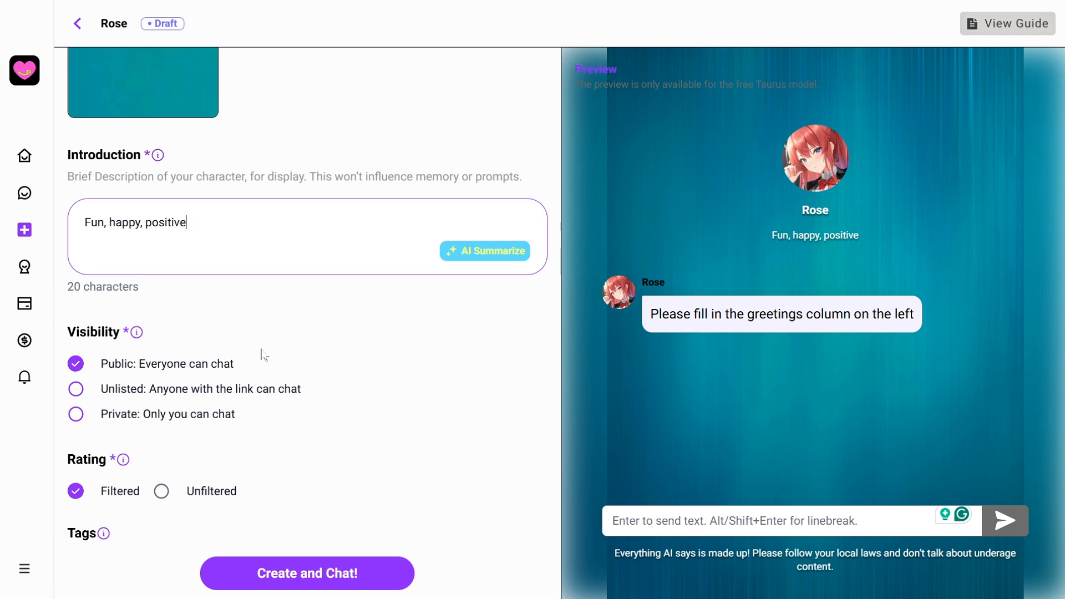
left_click(77, 389)
left_click(76, 415)
scroll(286, 385, "down", 3)
scroll(290, 382, "up", 2)
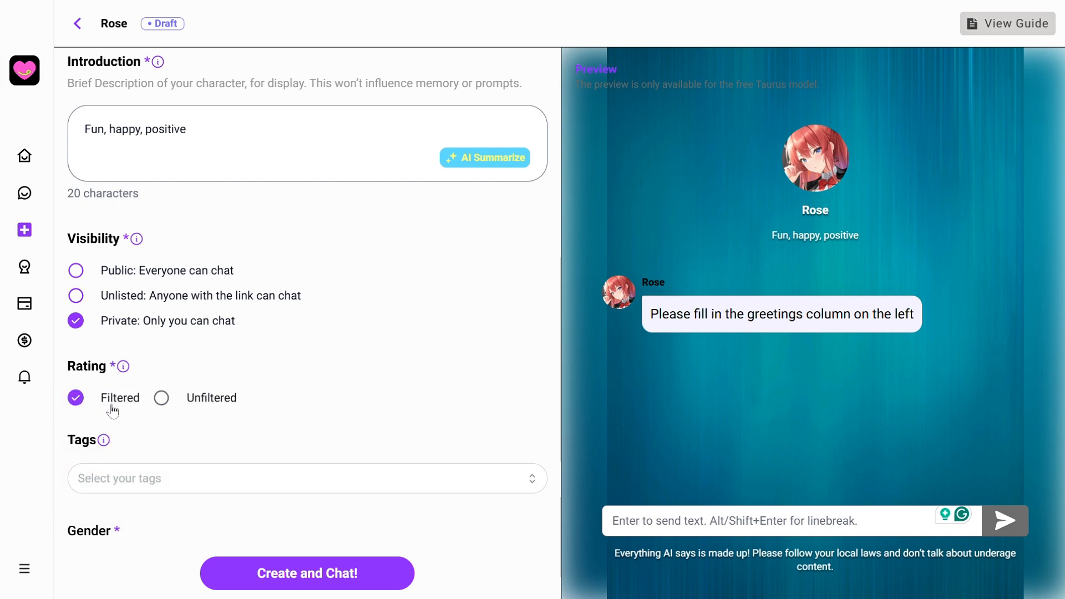
Step: Add the tags Anime and Cute and set the character's gender to Female
scroll(308, 384, "down", 3)
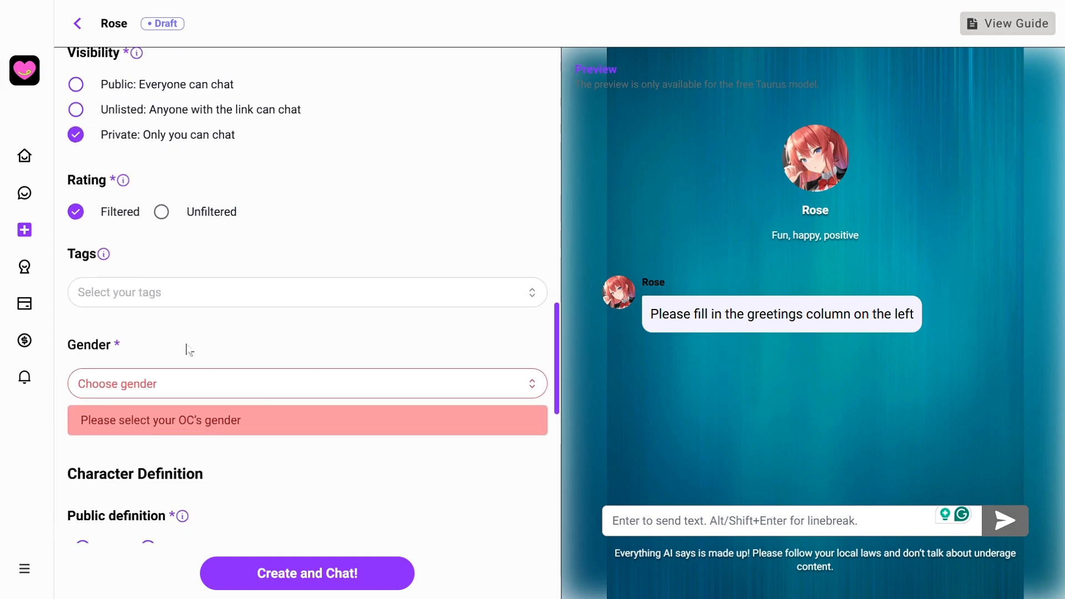
left_click(149, 293)
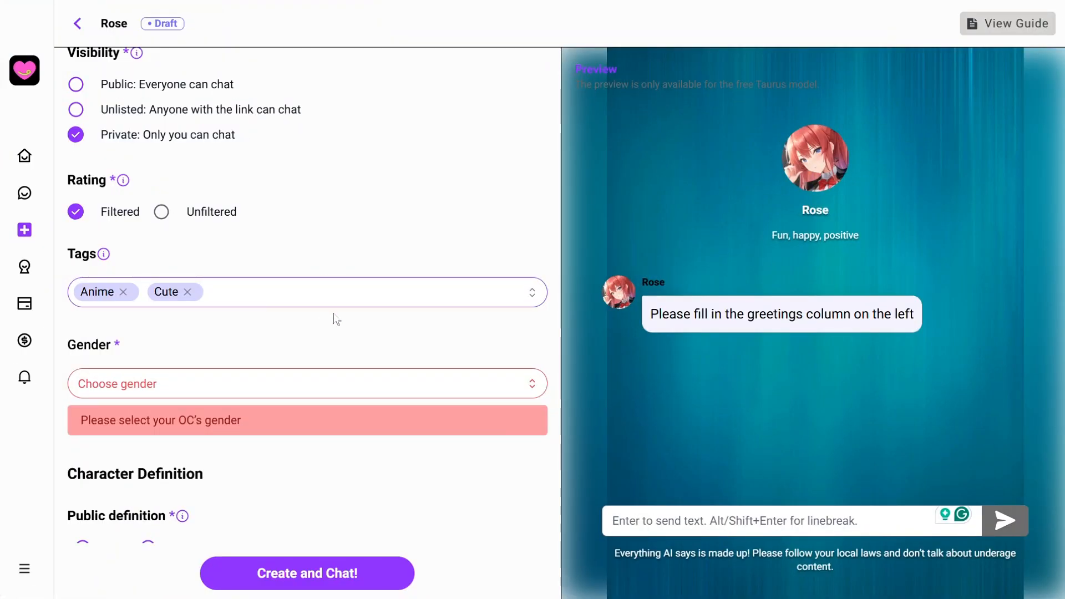
left_click(176, 385)
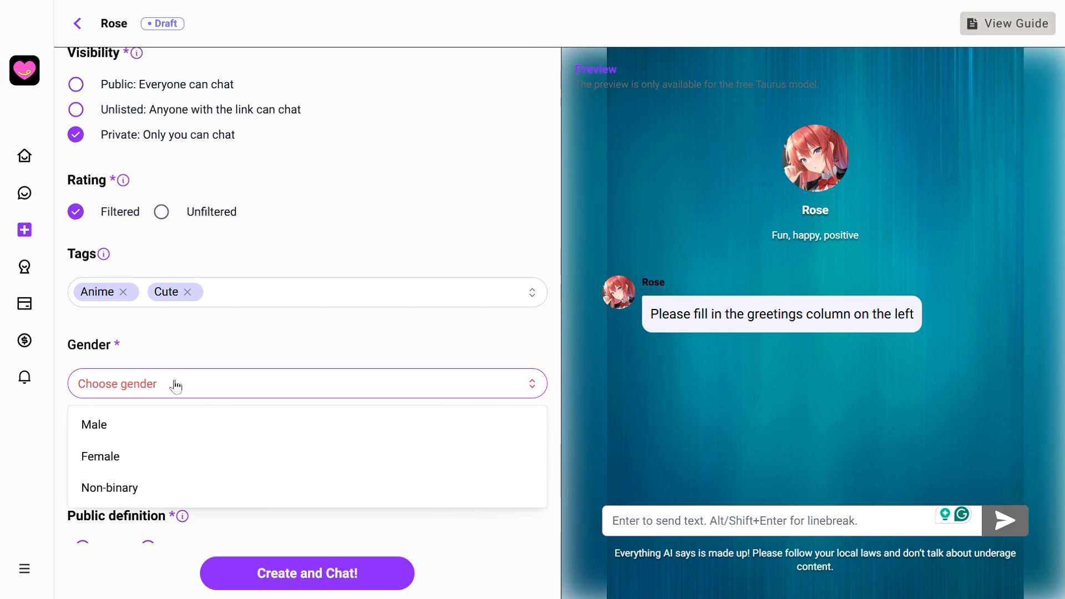
left_click(142, 466)
Step: Set the public definition to No and write the greeting "Hello, How Are You?"
scroll(305, 355, "down", 3)
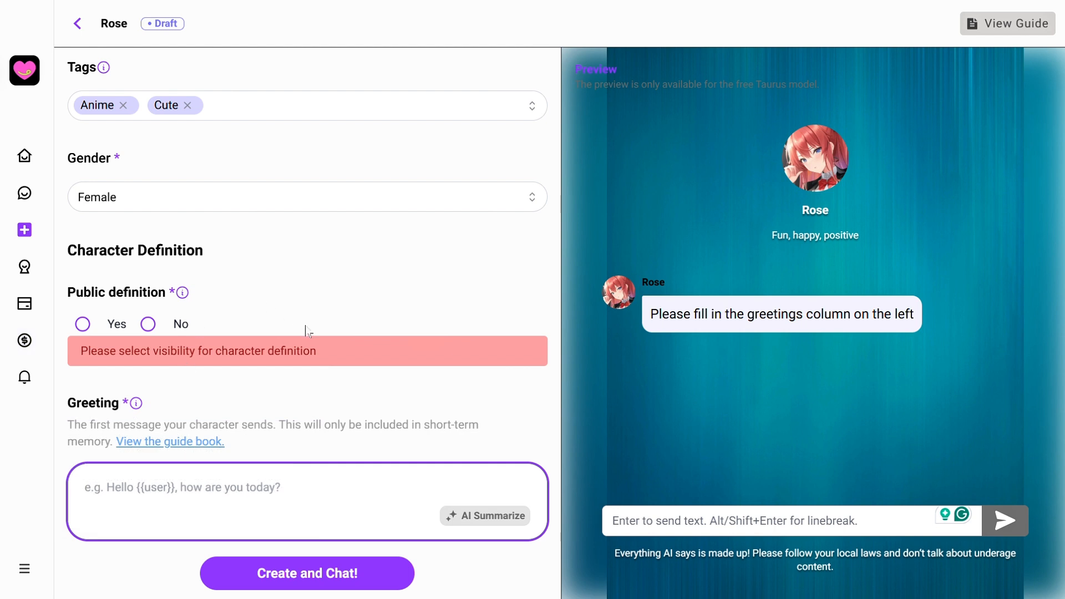
left_click(149, 325)
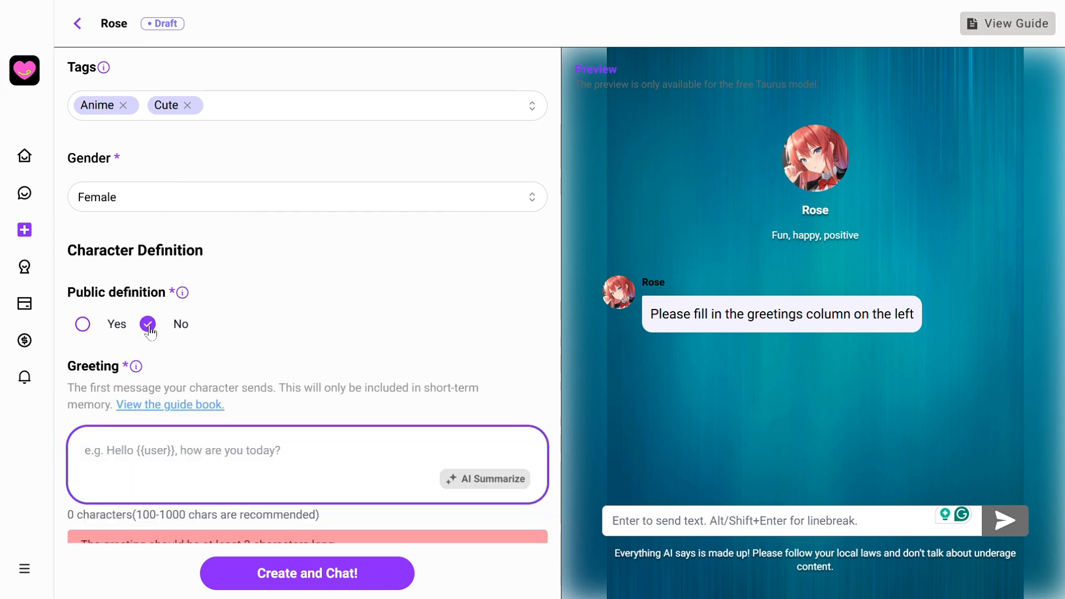
scroll(213, 324, "down", 2)
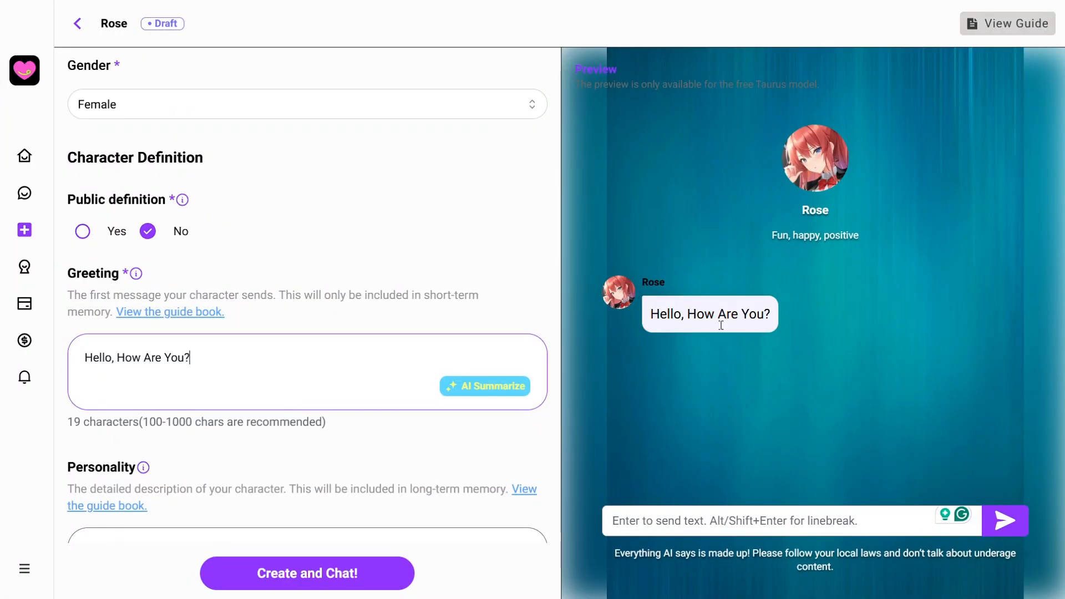
Step: Describe the character's personality as "This character is a fun girl that loves being happy"
scroll(270, 368, "down", 3)
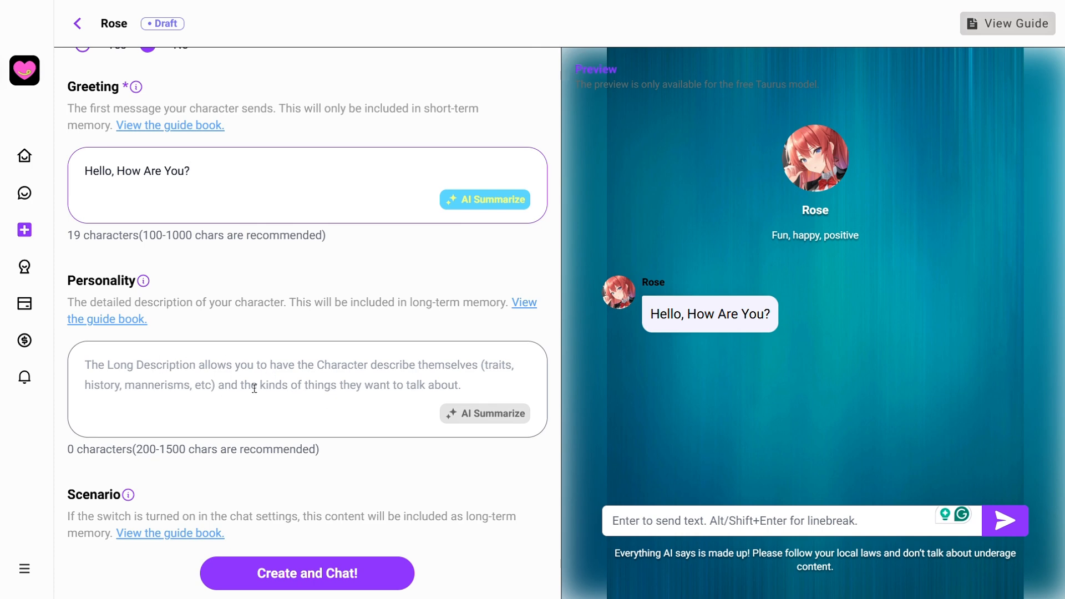
scroll(292, 368, "up", 8)
scroll(292, 370, "up", 6)
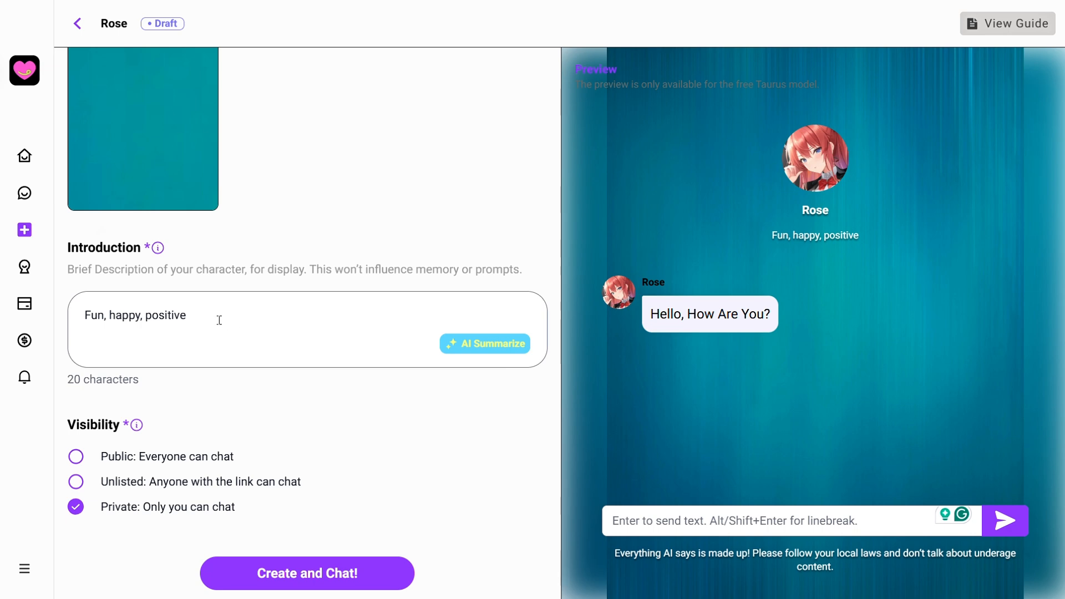
scroll(305, 340, "down", 11)
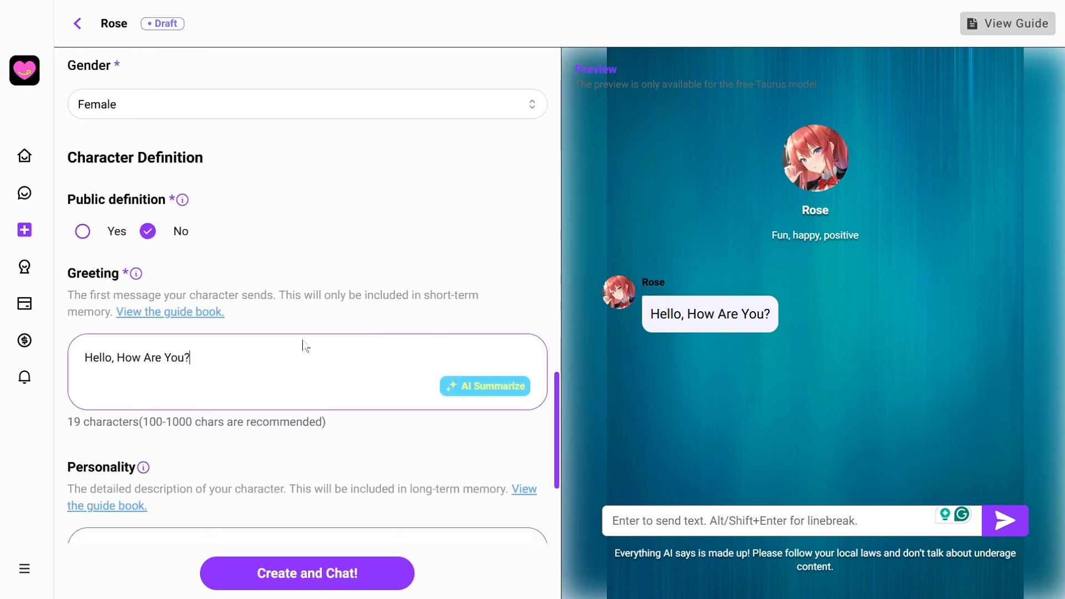
scroll(280, 364, "down", 3)
left_click(232, 386)
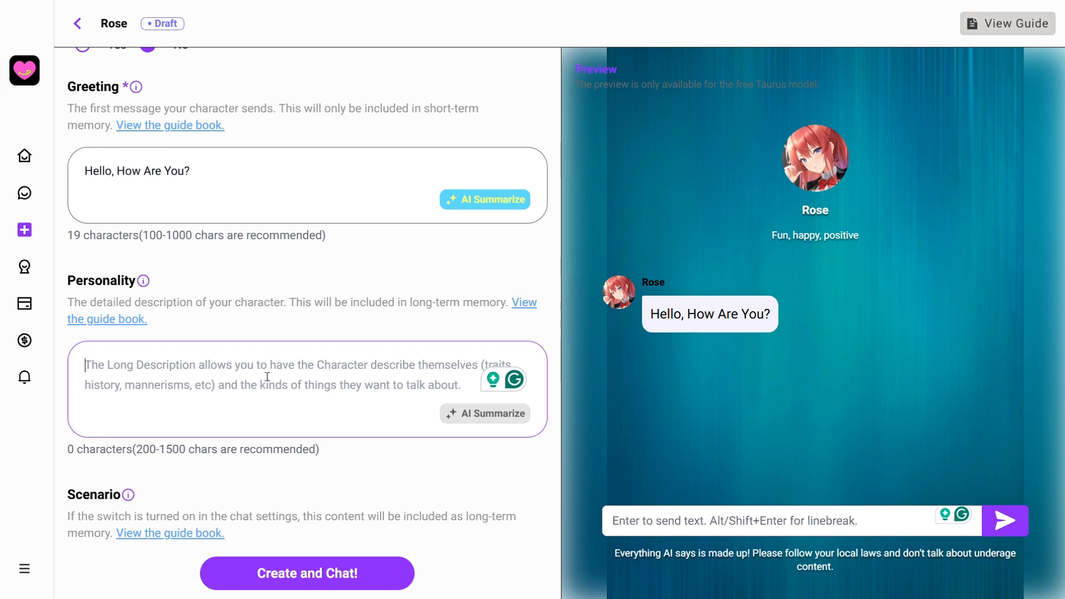
type("This character is a fun girl that loves being happy")
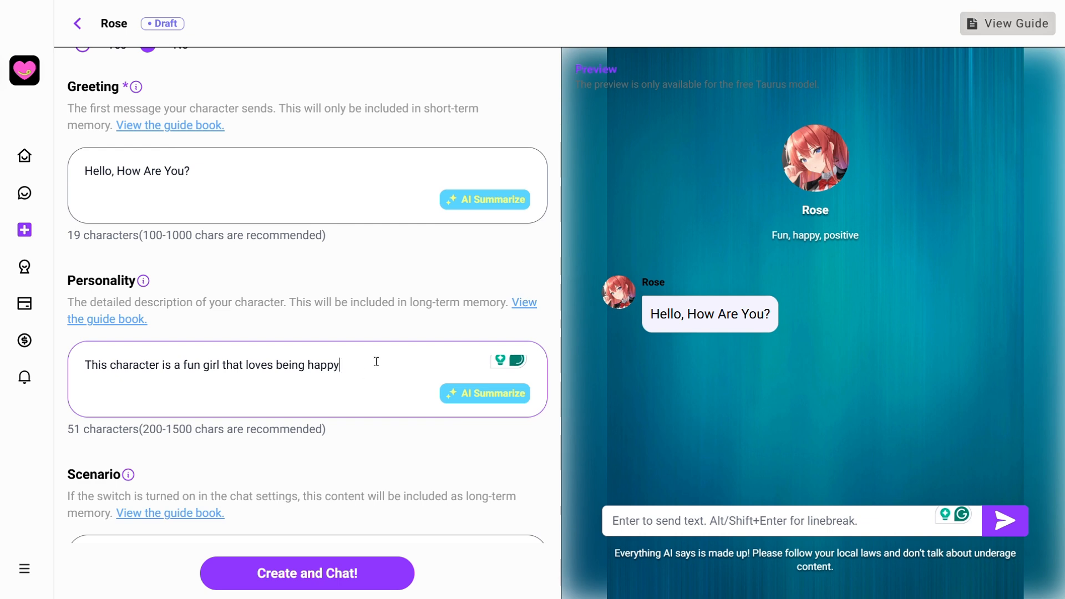
Step: Review the character form, leaving the scenario empty, and create the character to start its chat
scroll(388, 351, "down", 2)
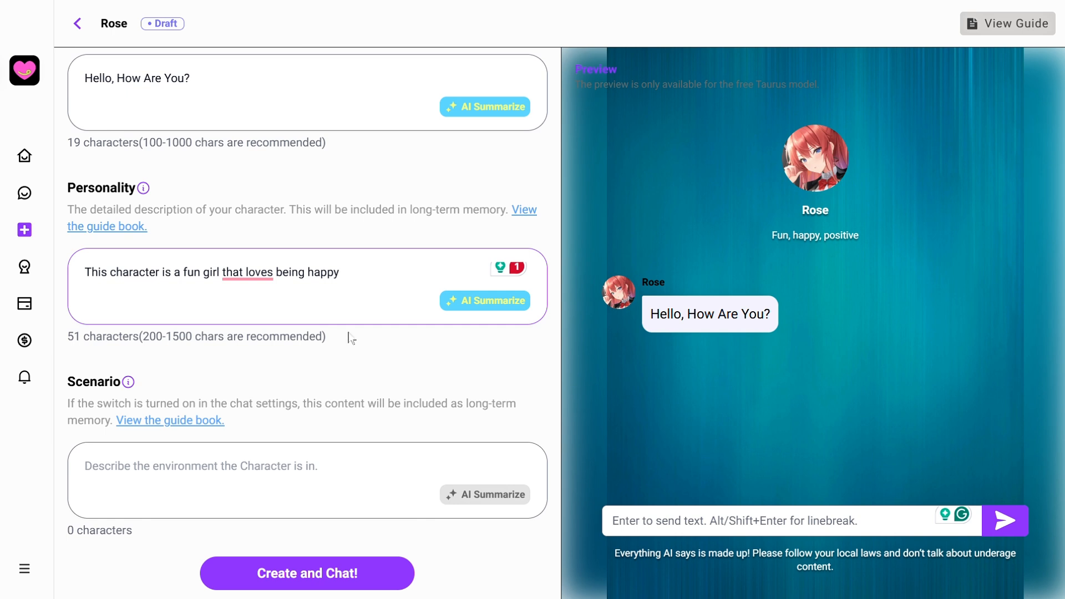
scroll(349, 337, "down", 2)
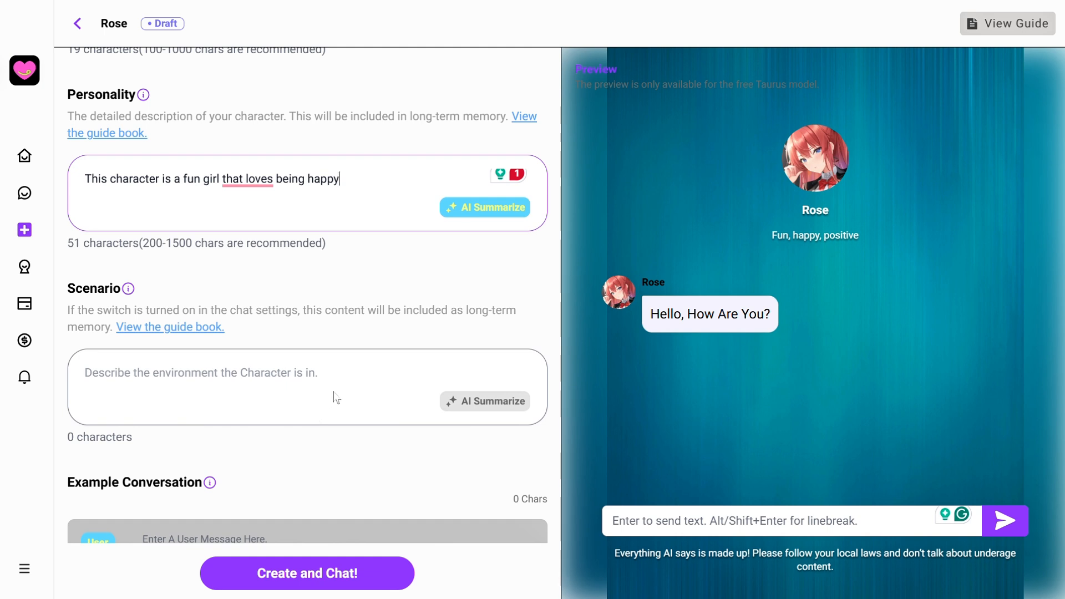
left_click(238, 382)
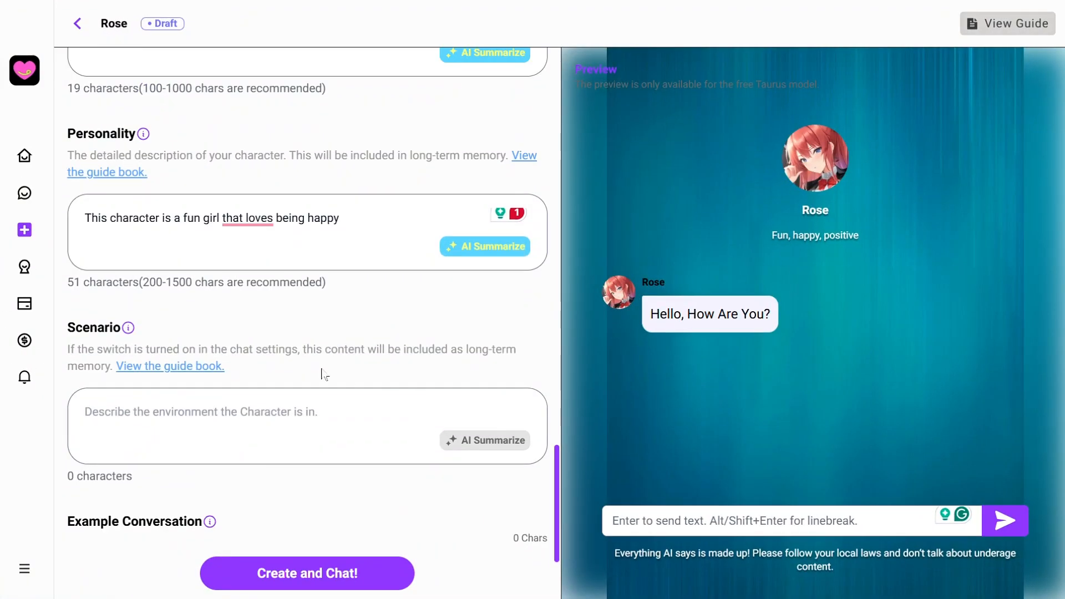
scroll(325, 373, "up", 7)
scroll(328, 373, "up", 10)
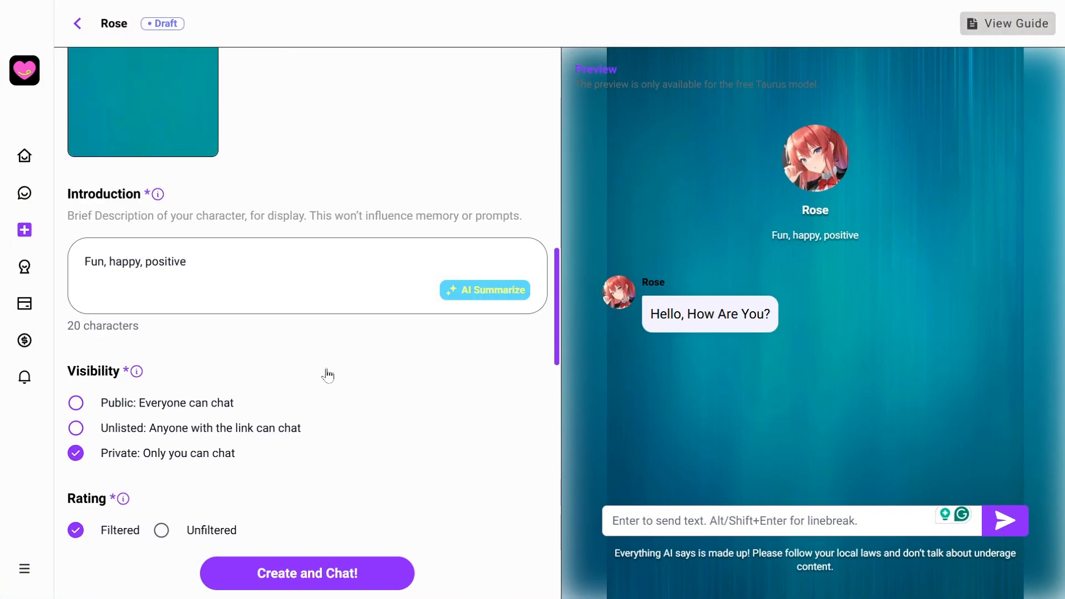
scroll(328, 344, "down", 15)
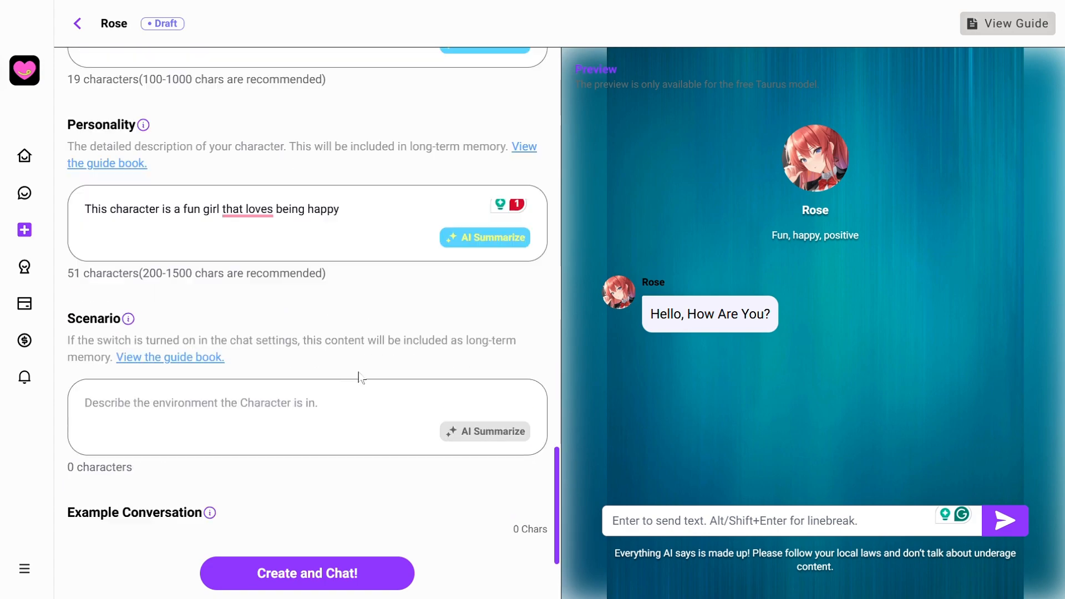
left_click(308, 572)
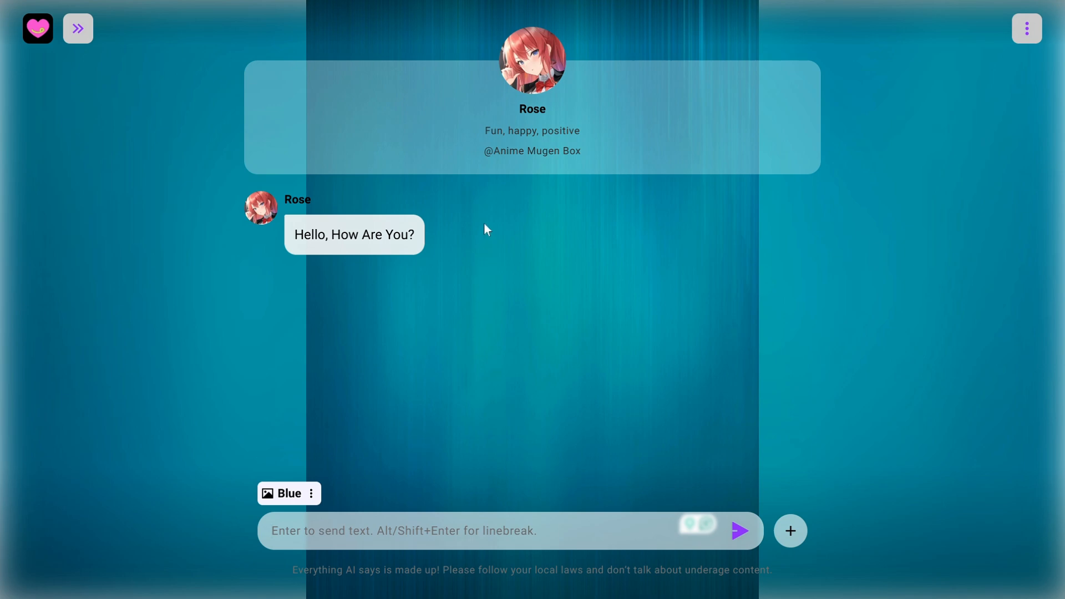
Step: Check the chat's scene card settings without changing them and send Rose the message "Hi"
left_click(291, 496)
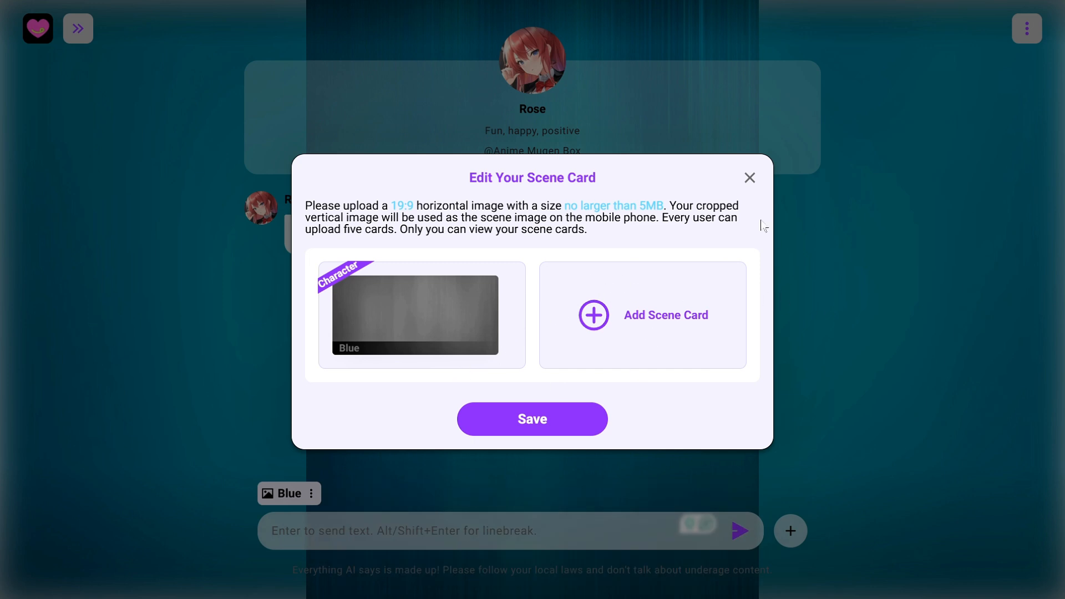
left_click(749, 178)
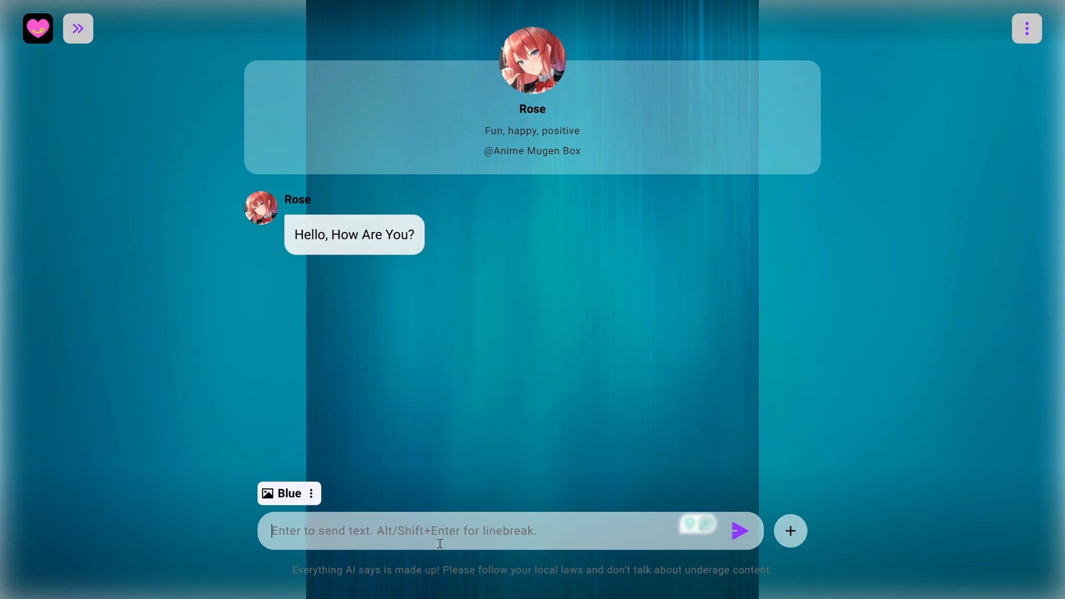
type("Hi")
key("Return")
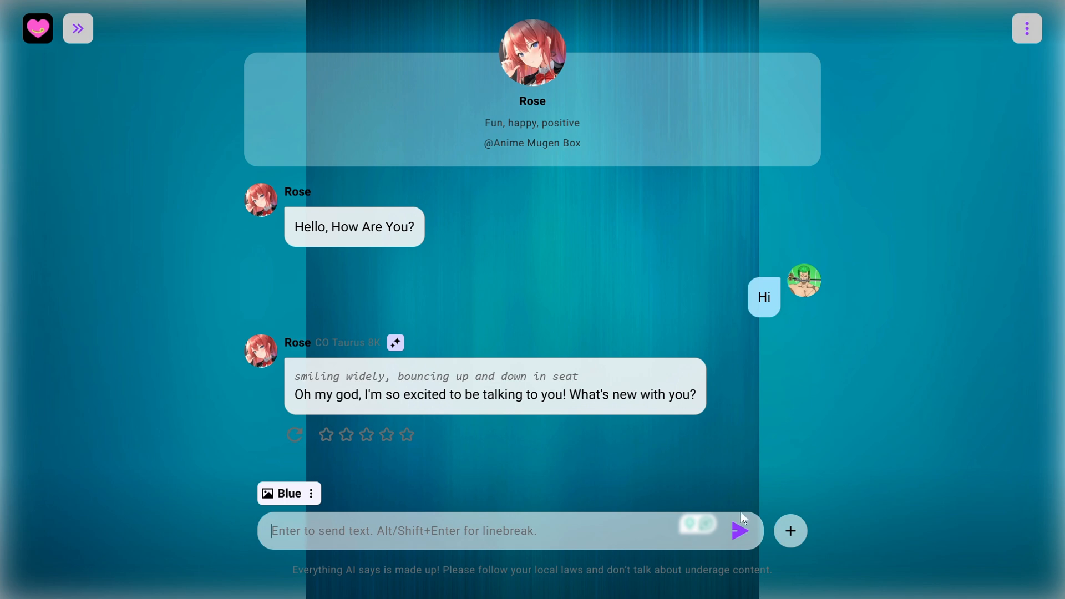
Step: Look through the profile card form for the chat, from name and photo to other information, and close it unsaved
left_click(792, 534)
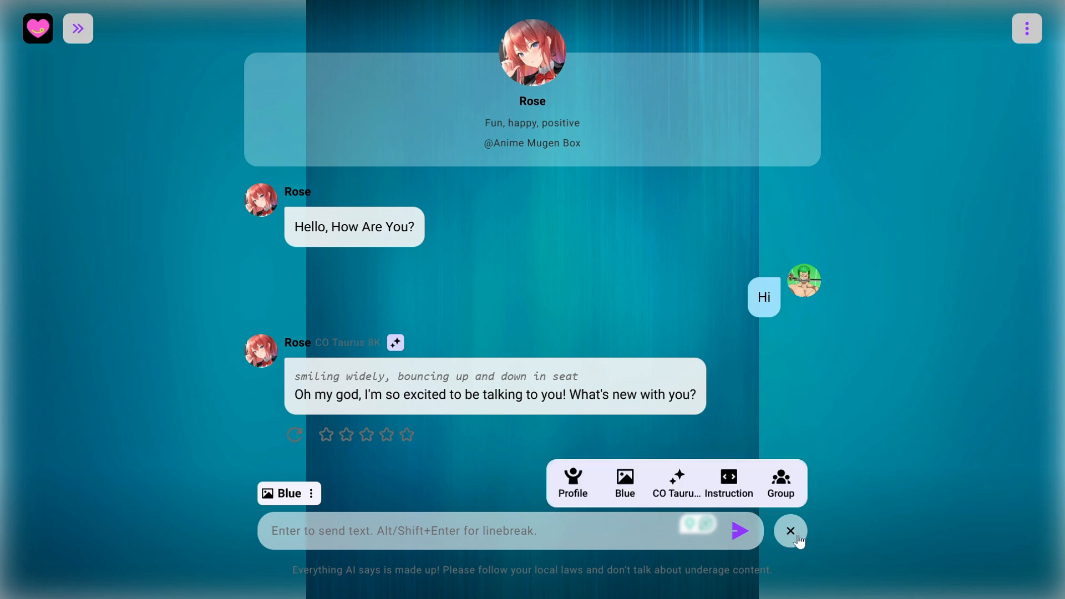
left_click(577, 496)
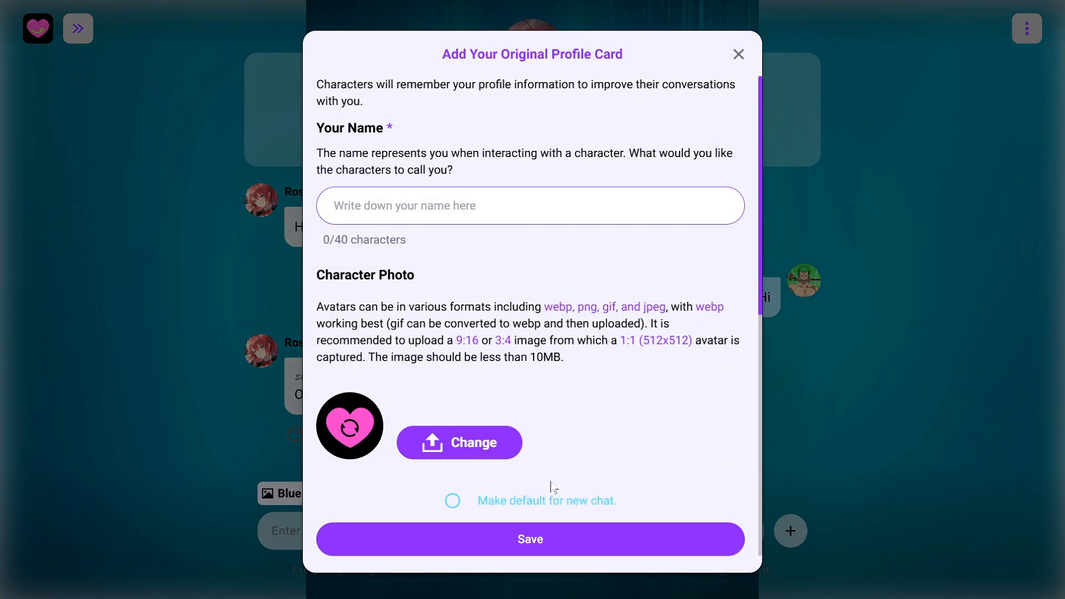
scroll(559, 294, "down", 8)
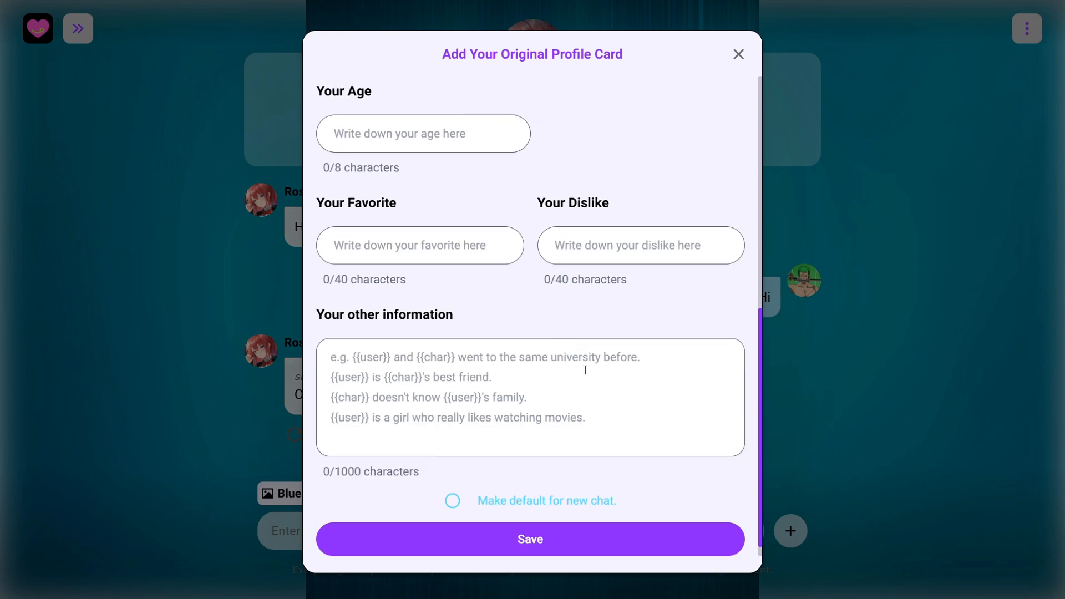
scroll(585, 370, "up", 7)
scroll(586, 370, "up", 1)
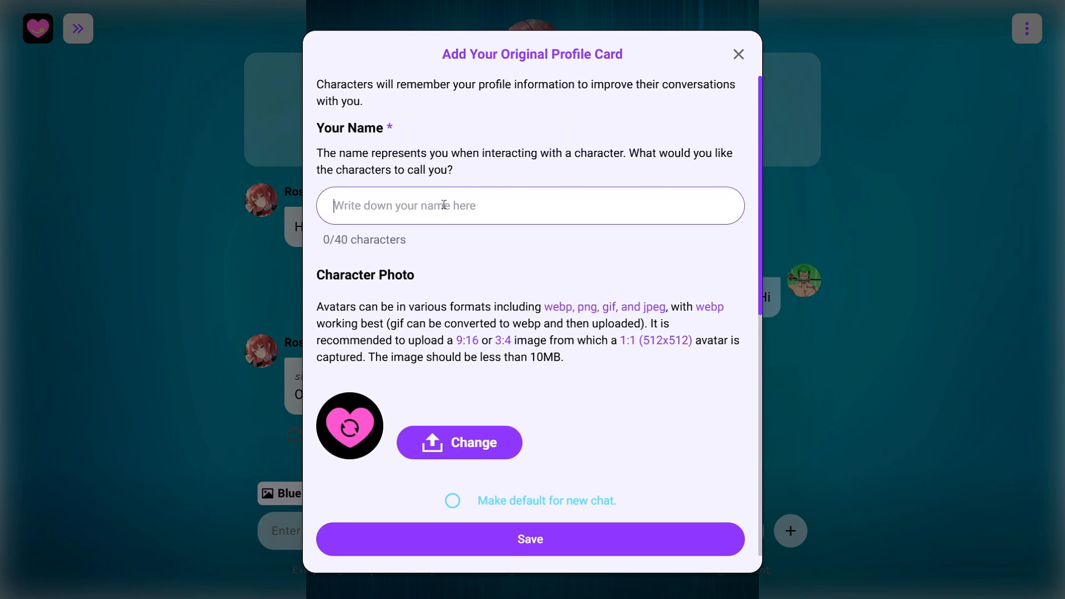
scroll(476, 247, "down", 8)
left_click(647, 352)
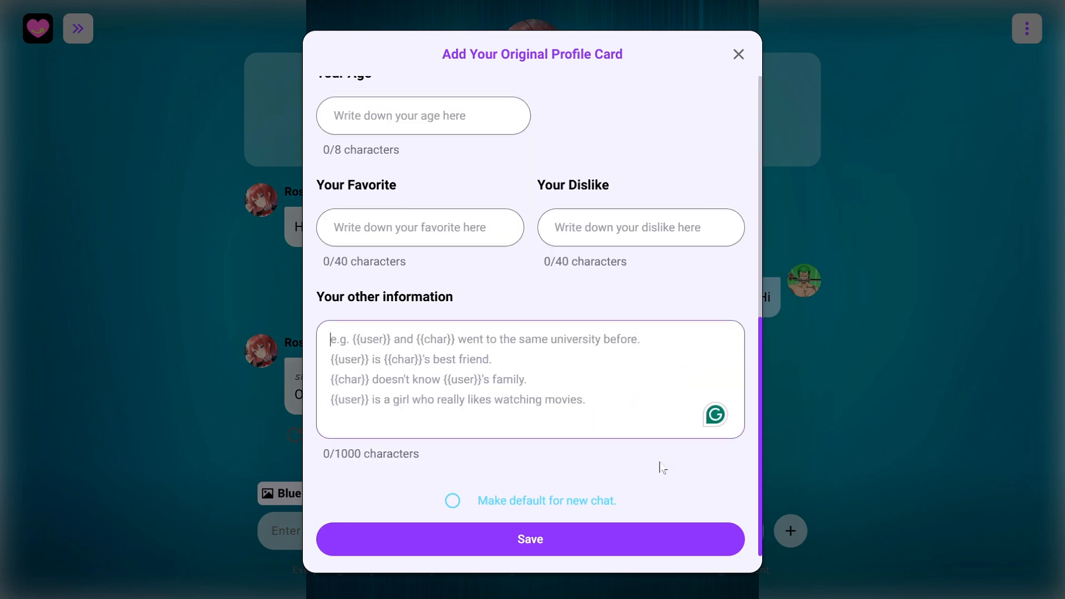
scroll(618, 431, "up", 5)
scroll(616, 430, "down", 5)
scroll(618, 431, "up", 2)
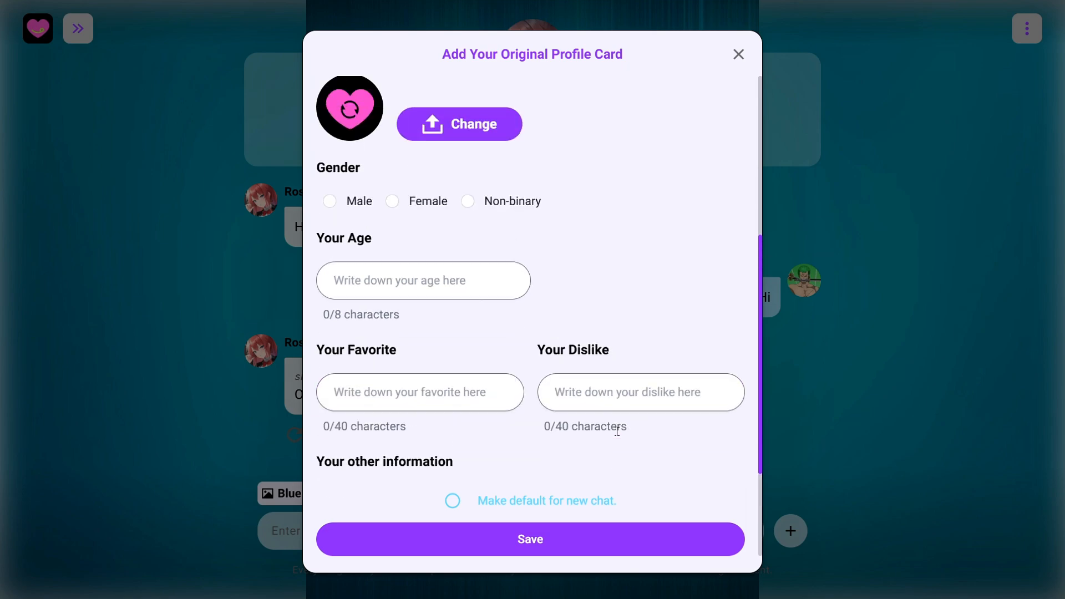
scroll(617, 431, "down", 3)
scroll(692, 288, "up", 3)
left_click(738, 54)
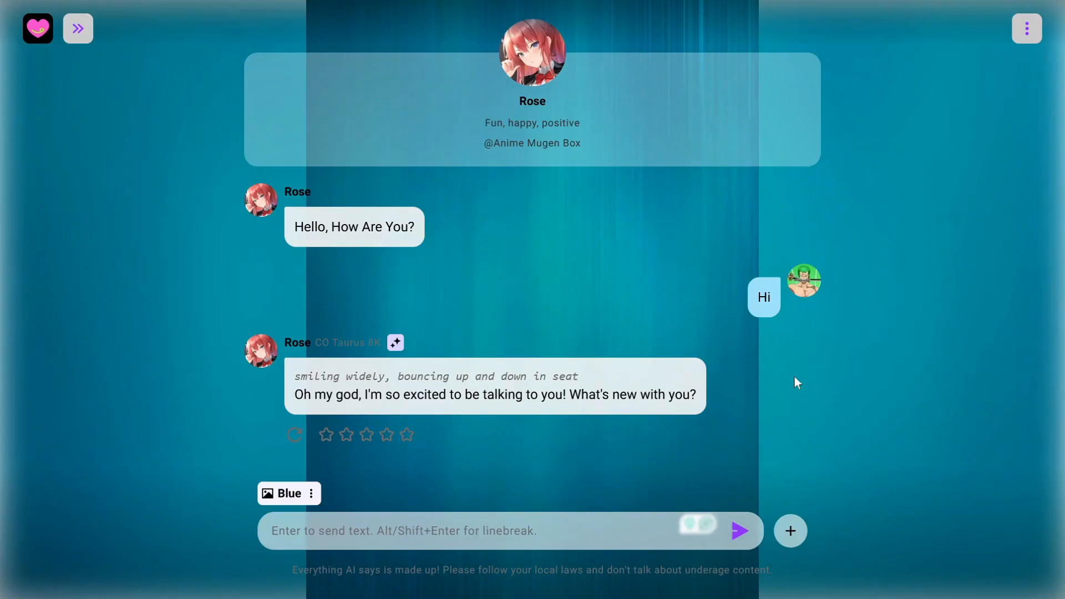
Step: Try to use the Group feature from Rose's chat and decline the subscription offer
left_click(791, 531)
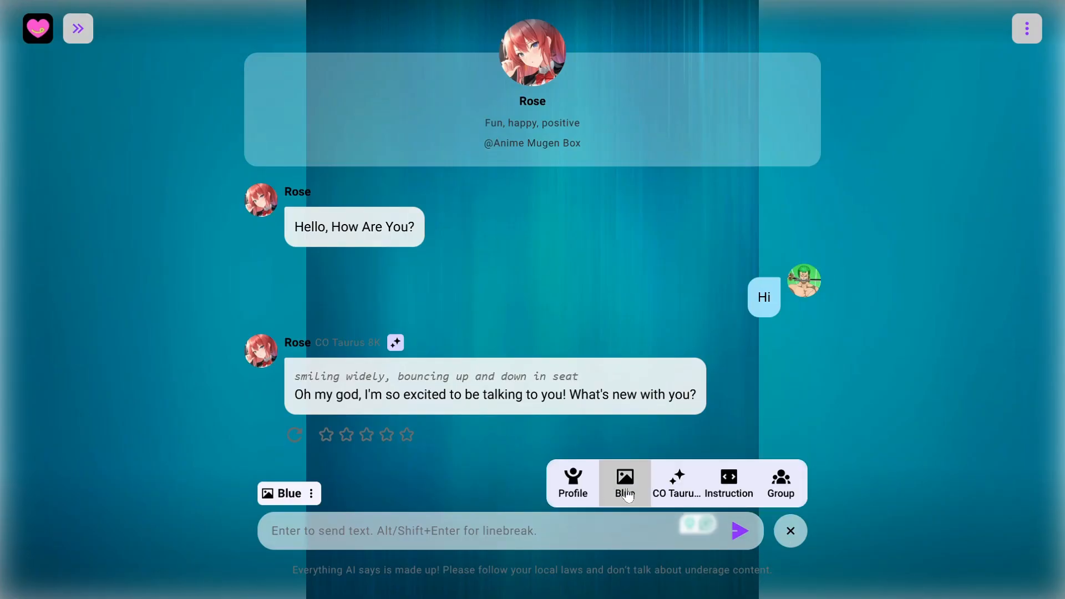
left_click(790, 498)
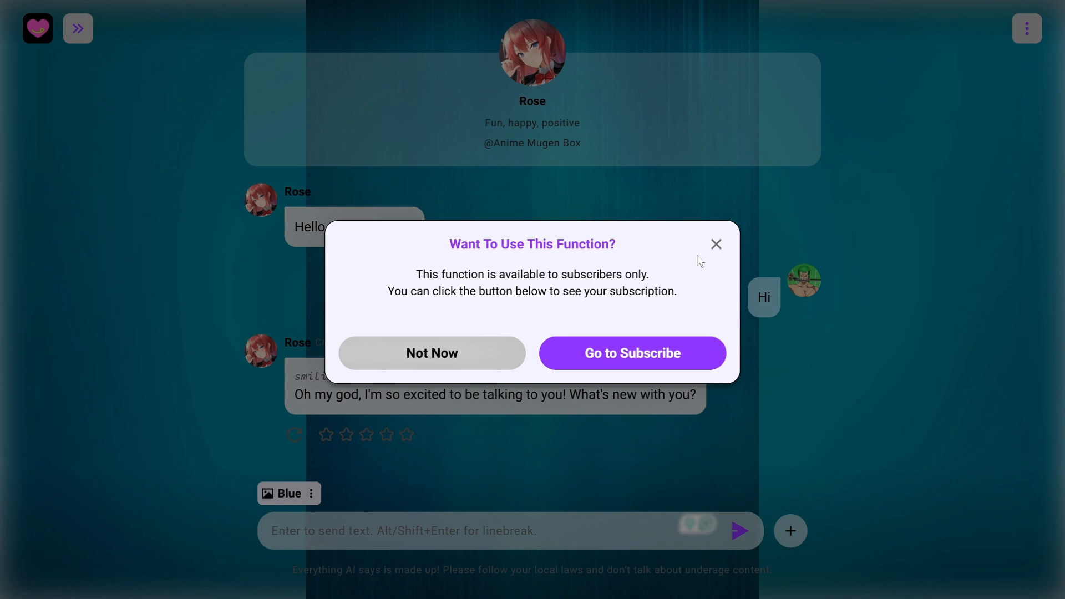
left_click(450, 362)
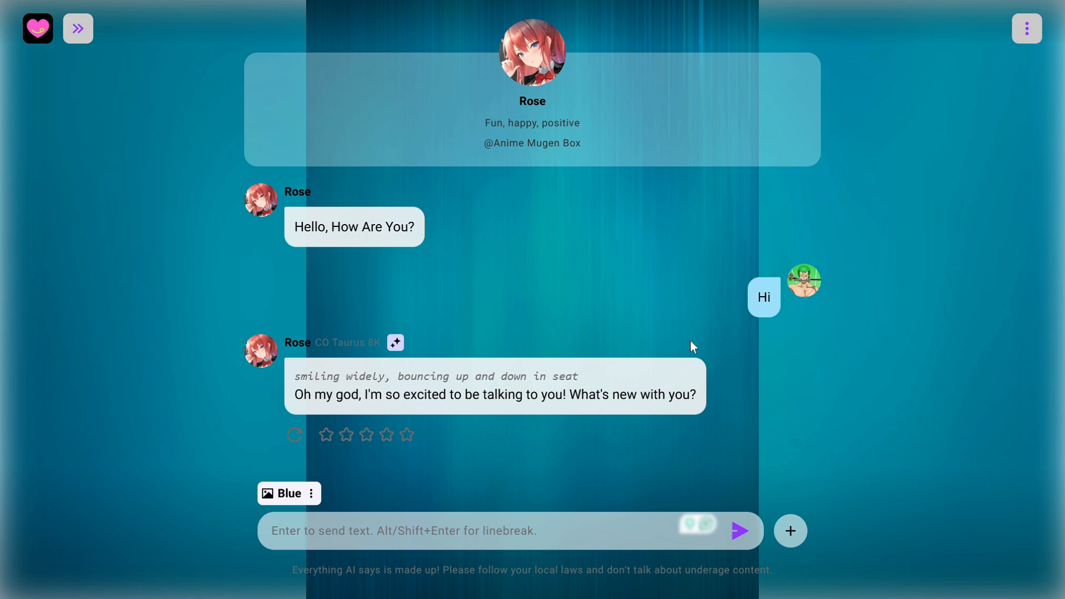
Step: Leave Rose's chat, check the group chat introduction in the recent chats, and return to the individual chat list
left_click(38, 28)
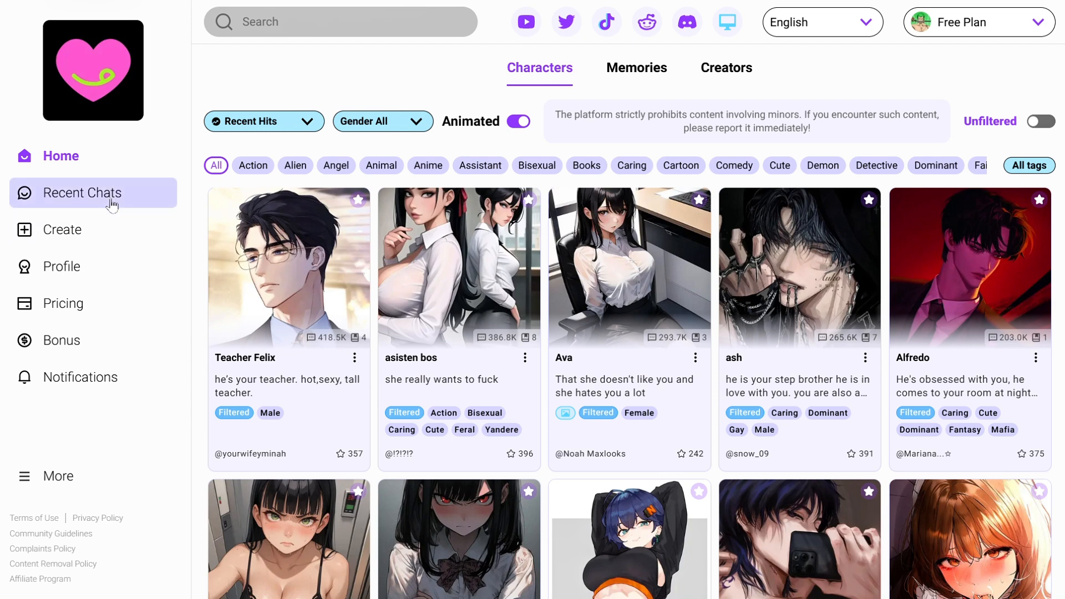
left_click(80, 200)
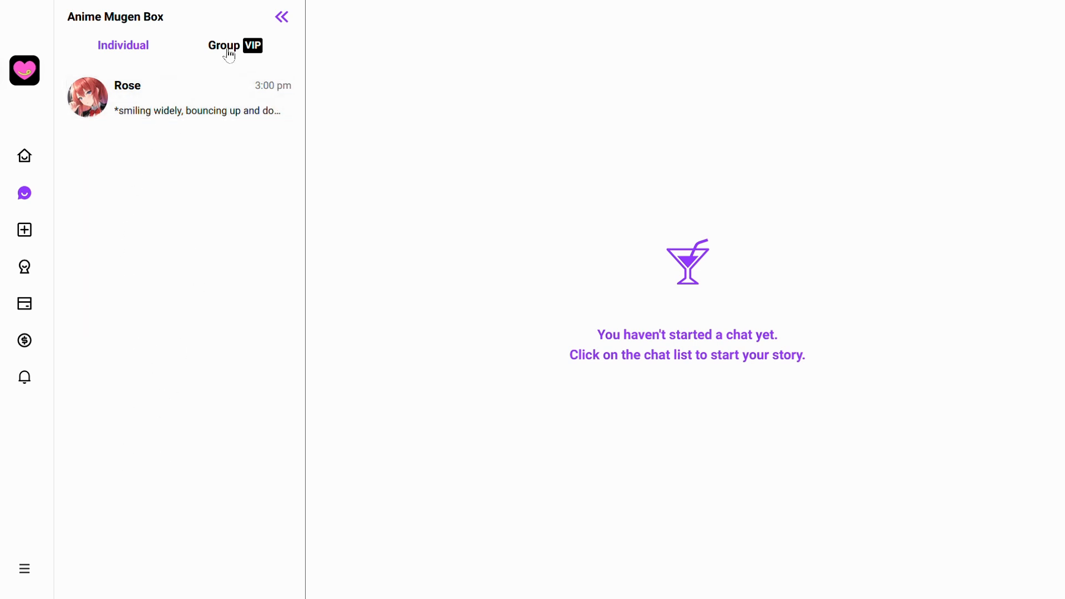
left_click(229, 54)
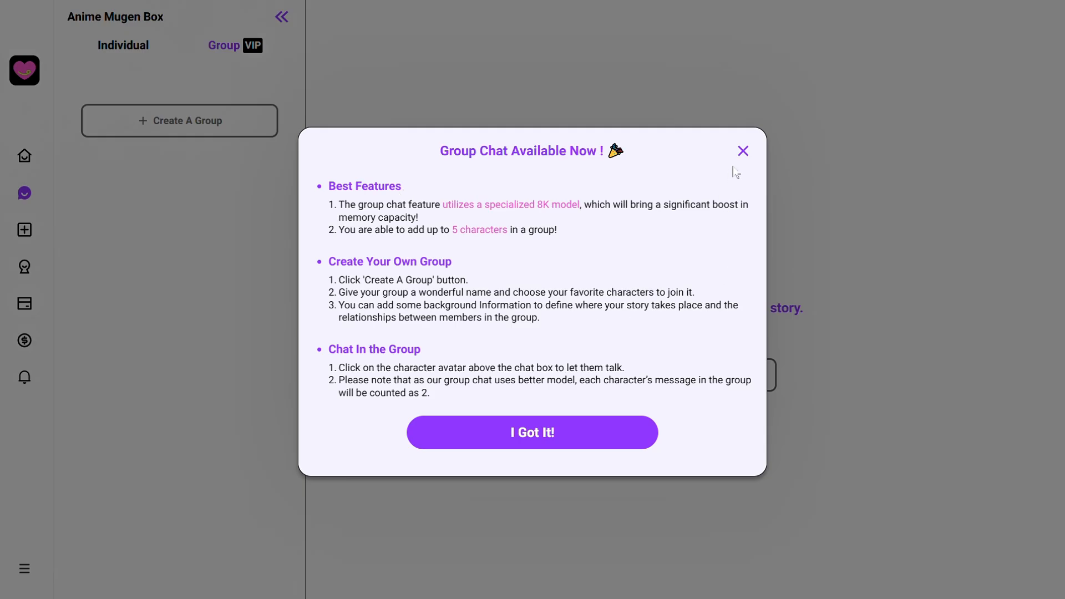
left_click(741, 158)
left_click(148, 54)
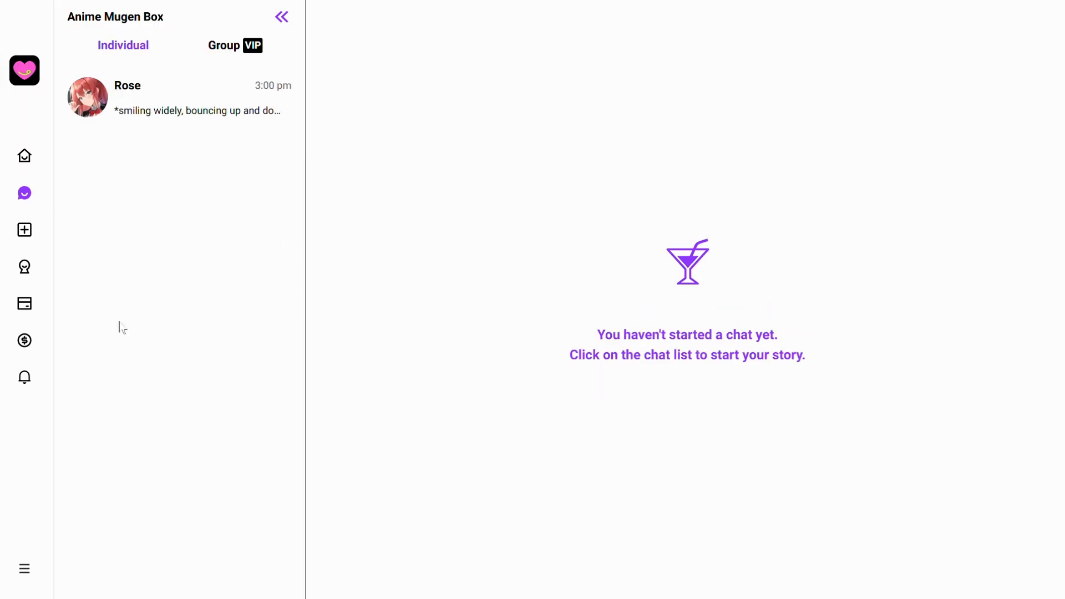
Step: Go back to the home page and view the subscription pricing plans with monthly billing
left_click(25, 157)
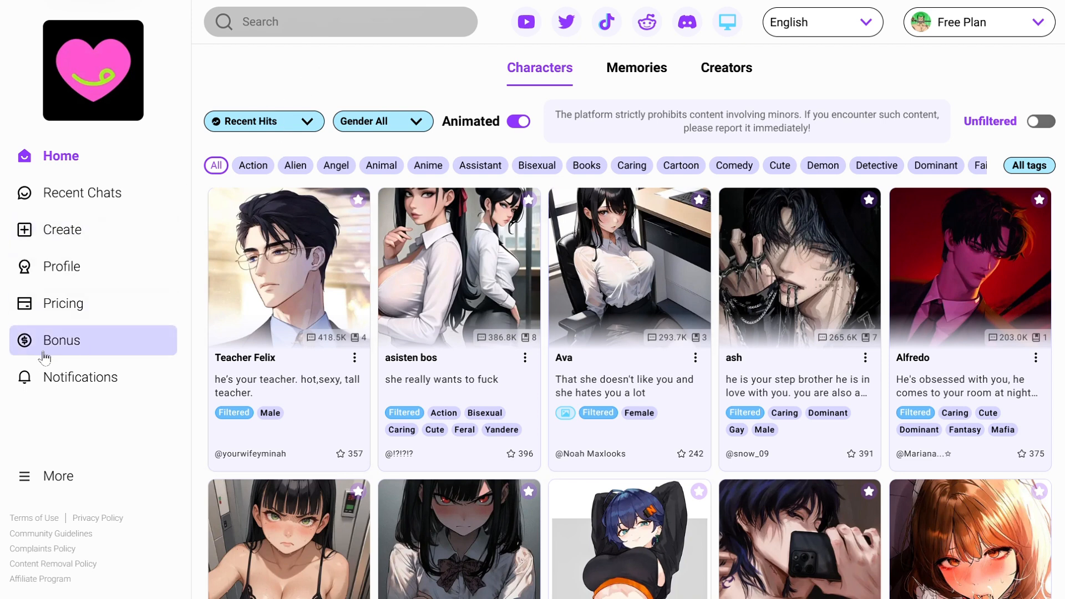
left_click(76, 314)
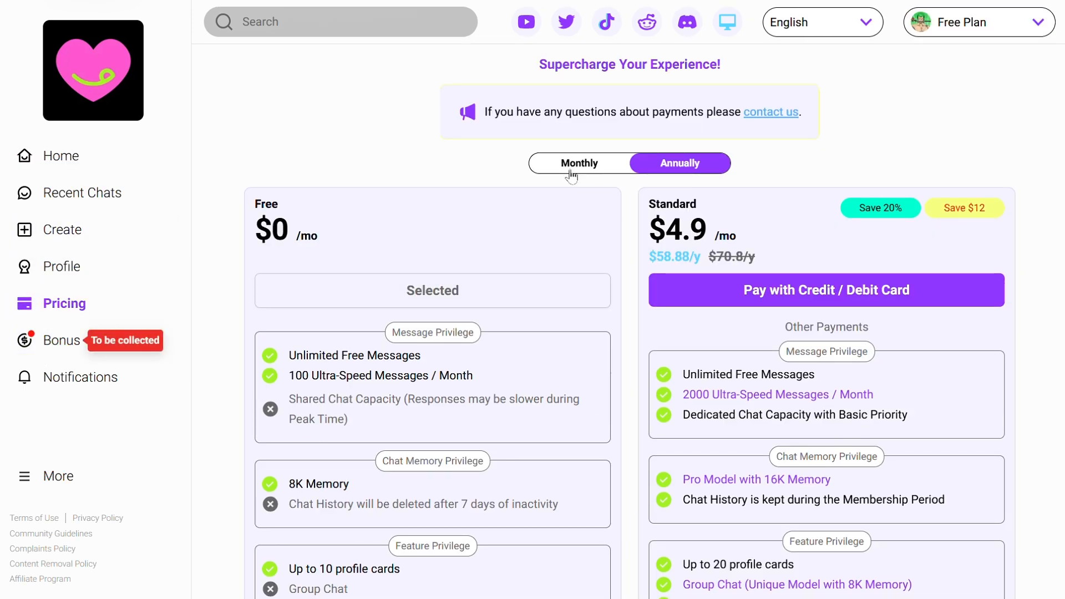
left_click(569, 173)
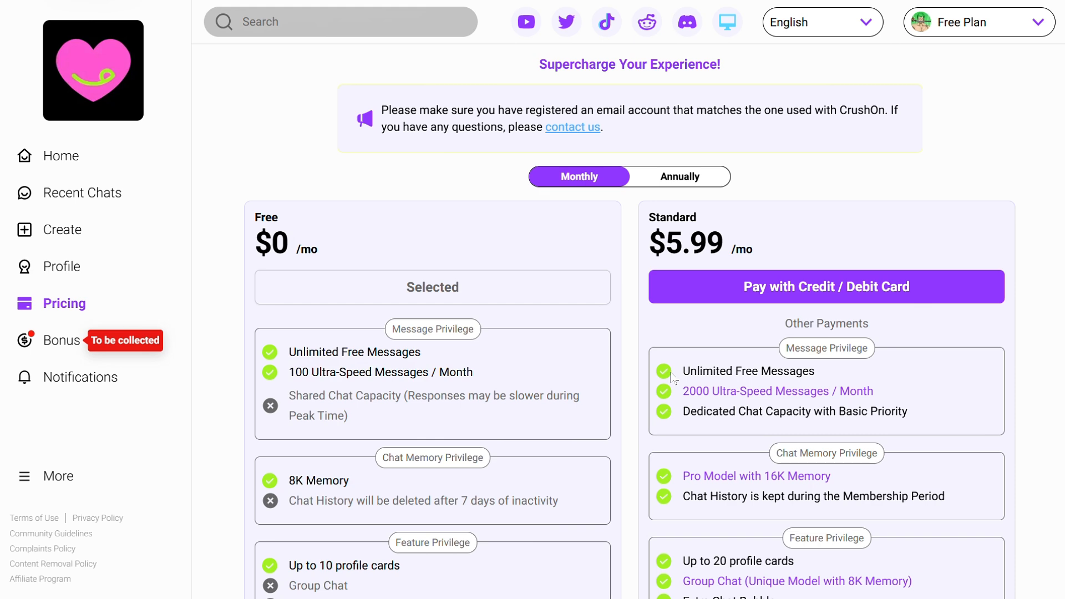